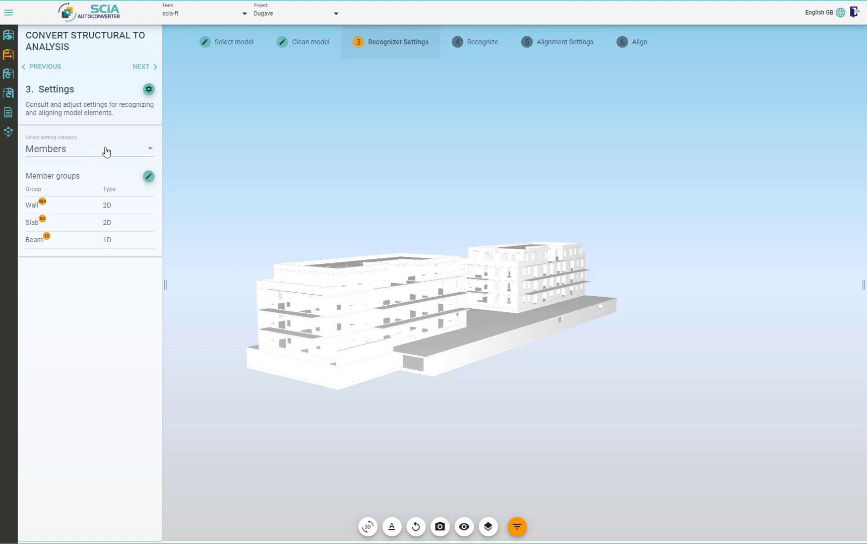
Review the Wall, Slab and Beam member groups in the model, briefly making the unselected objects transparent to locate the beams
{"action": "left_click", "coordinate": [153, 150]}
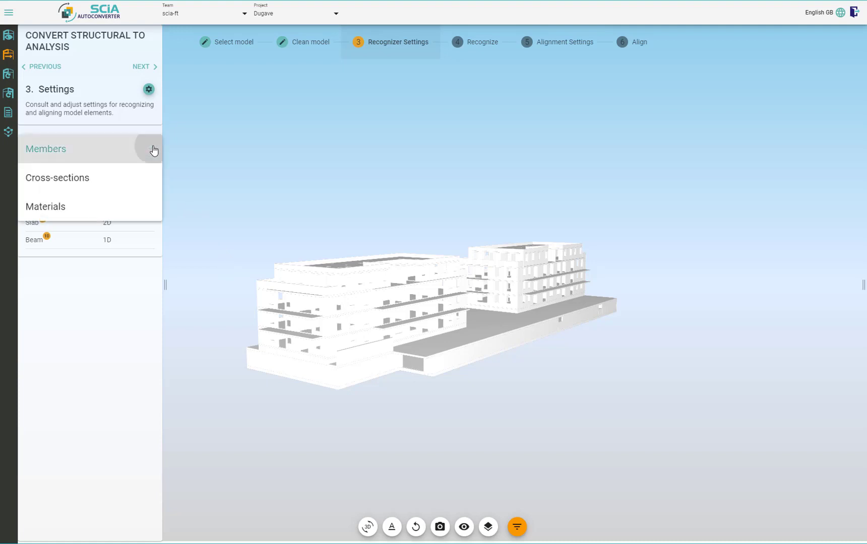
{"action": "left_click", "coordinate": [154, 150]}
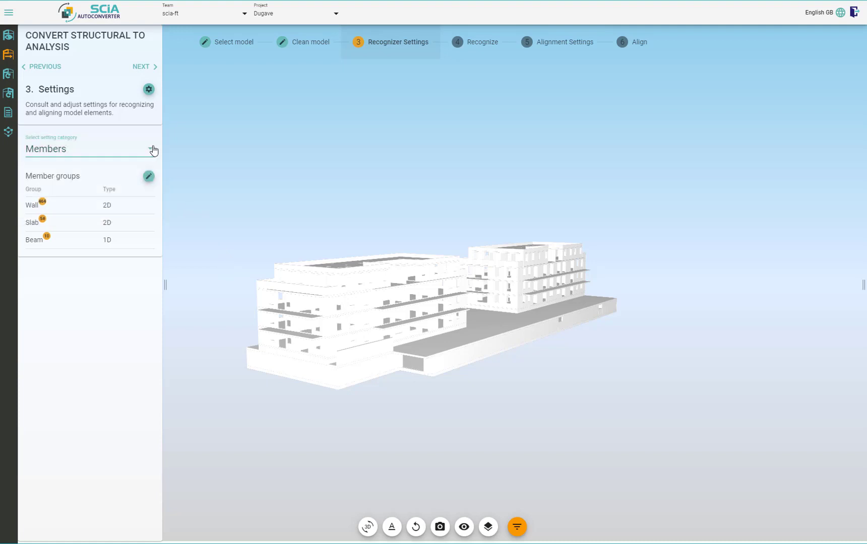
{"action": "left_click", "coordinate": [128, 206]}
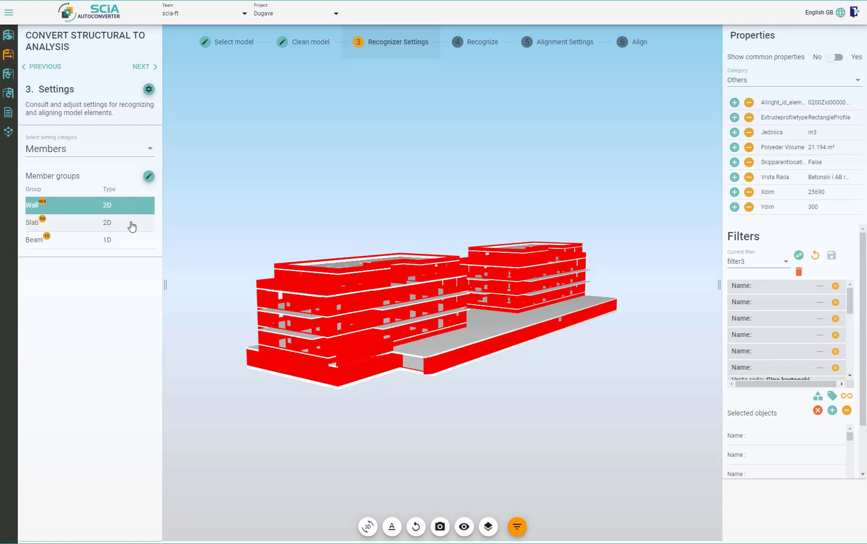
{"action": "left_click", "coordinate": [132, 226]}
{"action": "left_click", "coordinate": [128, 242]}
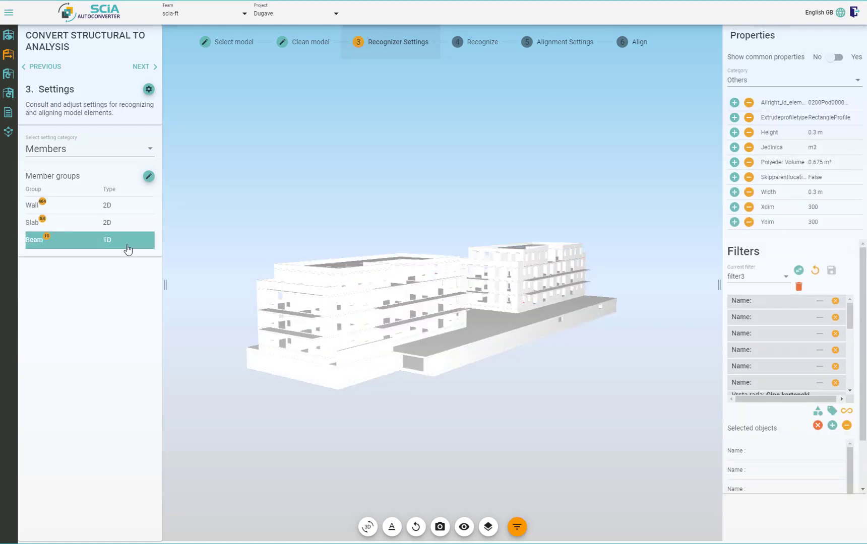
{"action": "left_click", "coordinate": [488, 527]}
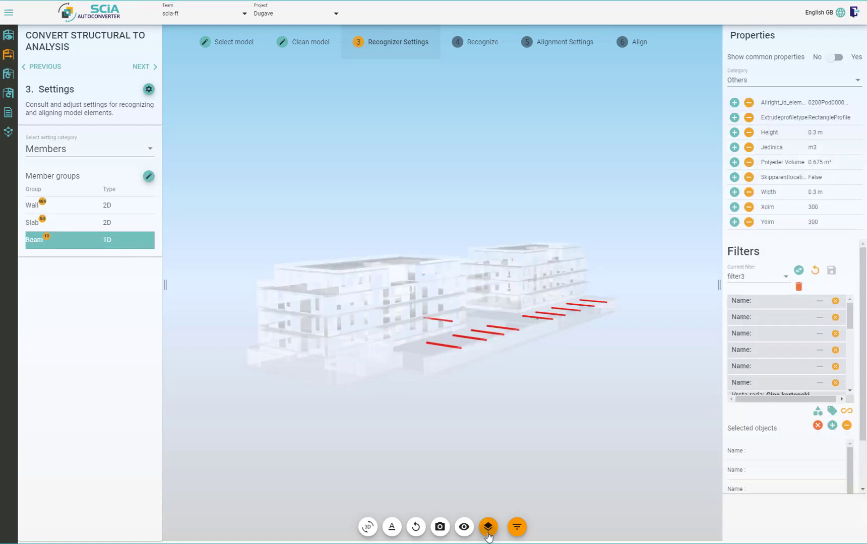
{"action": "left_click", "coordinate": [487, 530]}
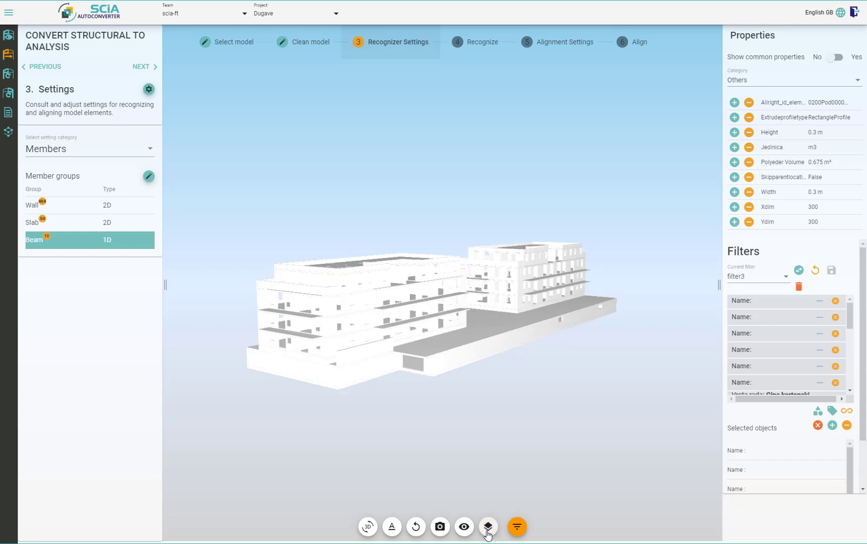
Add a member group named New Group with the Solid dimension to the member group settings
{"action": "left_click", "coordinate": [149, 177]}
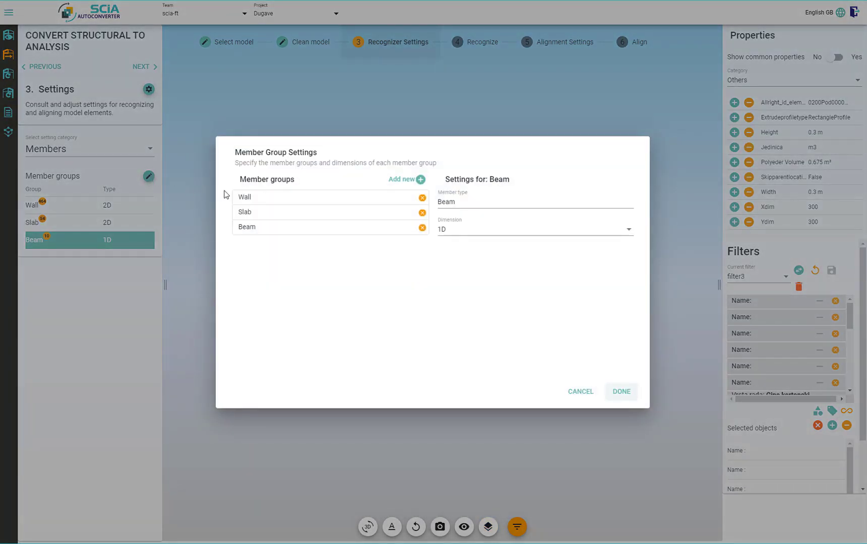
{"action": "left_click", "coordinate": [375, 198]}
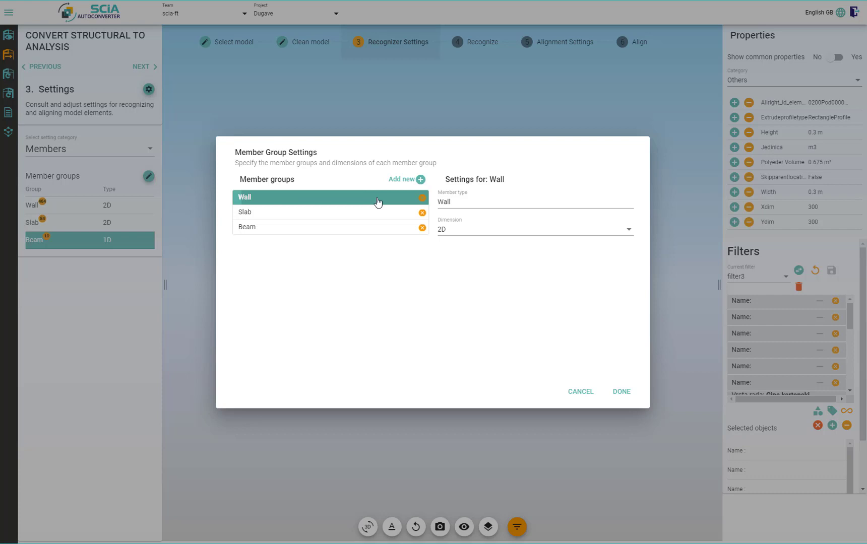
{"action": "left_click", "coordinate": [454, 236]}
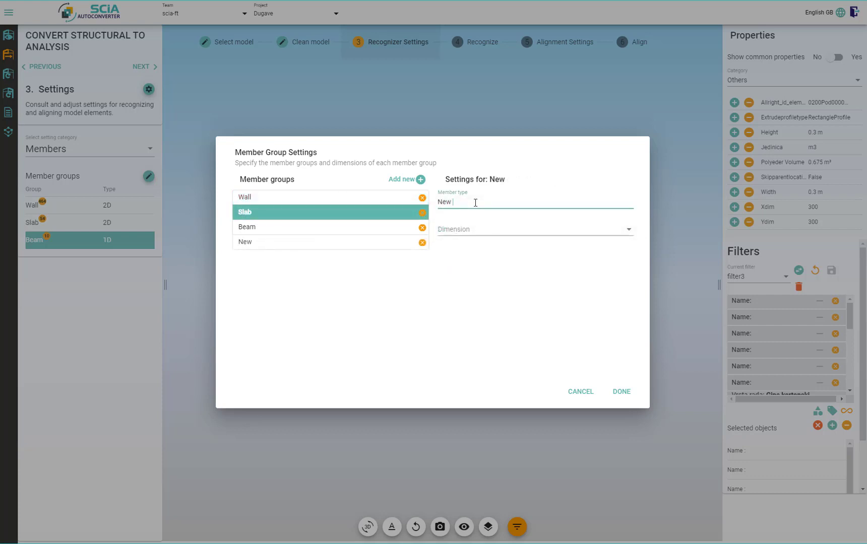
{"action": "type", "text": "uú"}
{"action": "left_click", "coordinate": [476, 228]}
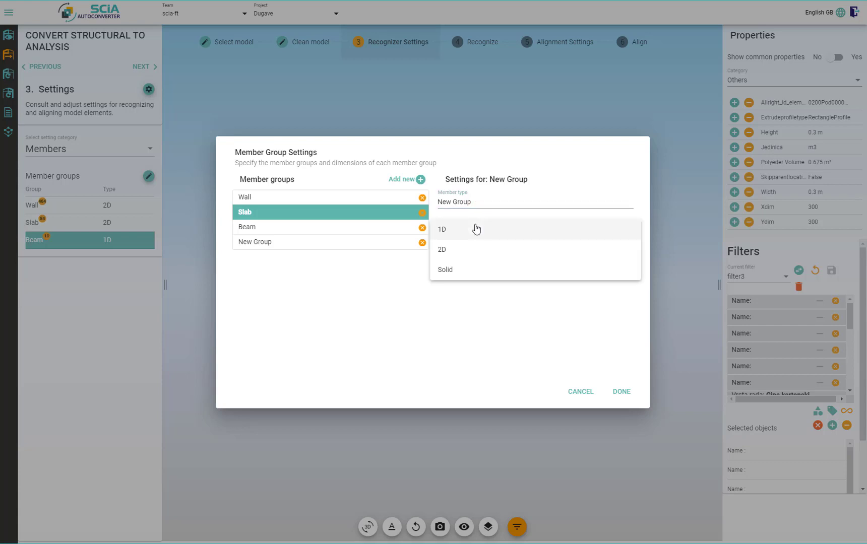
{"action": "left_click", "coordinate": [456, 270]}
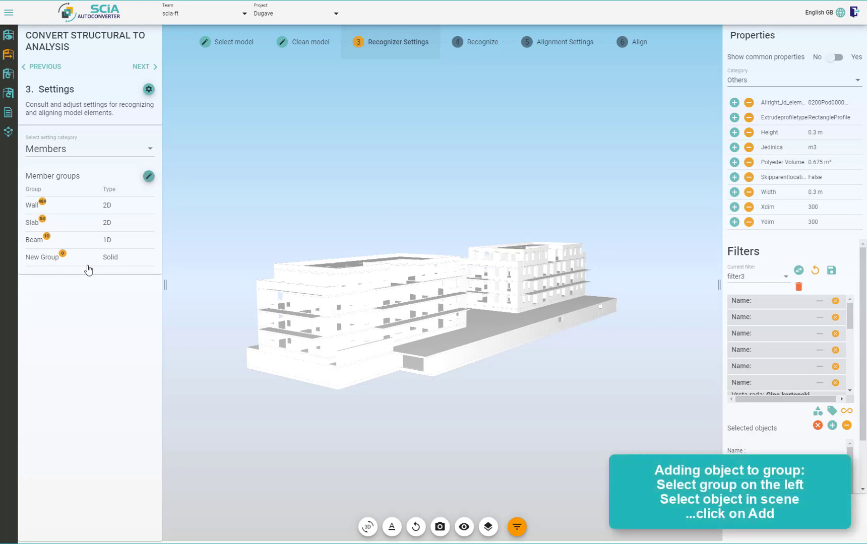
Assign the large podium slab between the two buildings to New Group and clear the selection
{"action": "left_click", "coordinate": [88, 265]}
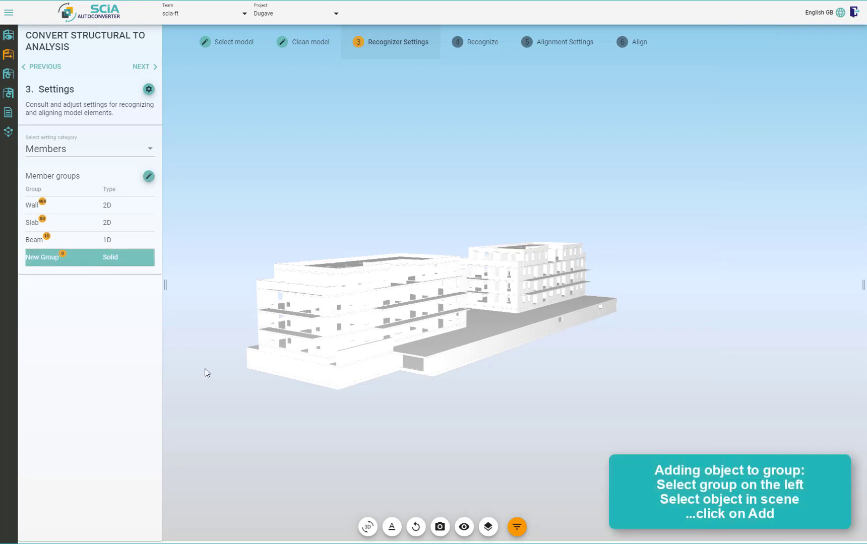
{"action": "left_click", "coordinate": [473, 340]}
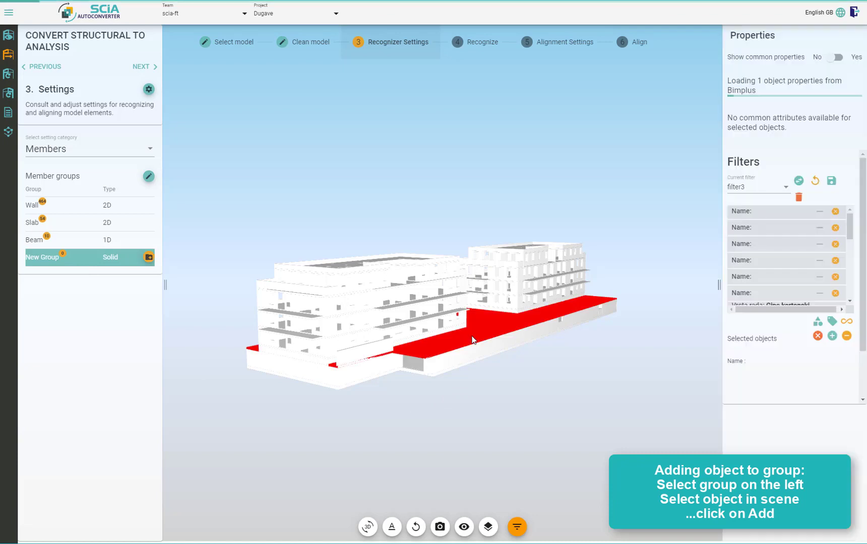
{"action": "left_click", "coordinate": [148, 257]}
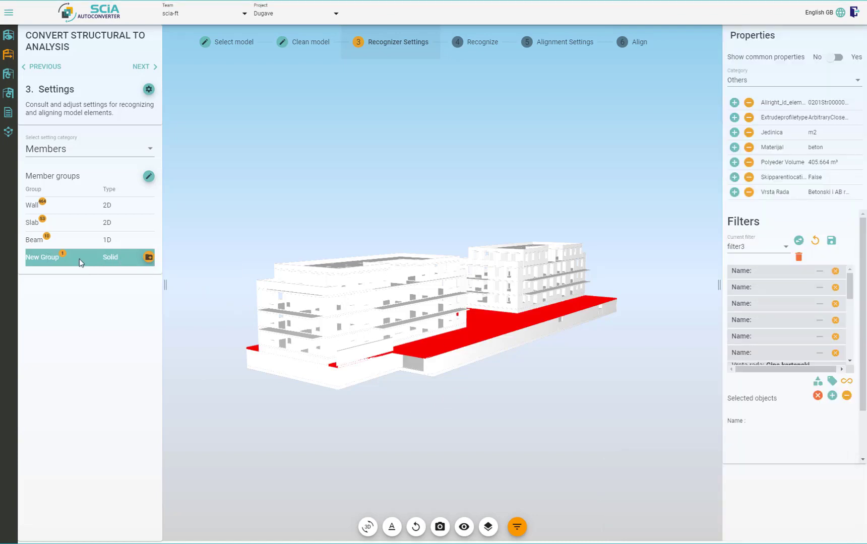
{"action": "left_click", "coordinate": [275, 393]}
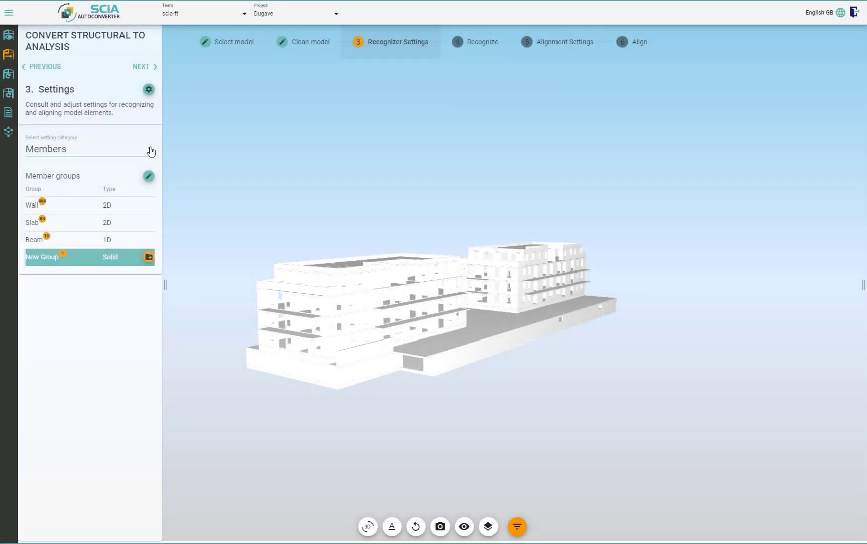
Switch the setting category to Materials and check which property of the large podium slab holds its material
{"action": "left_click", "coordinate": [151, 151]}
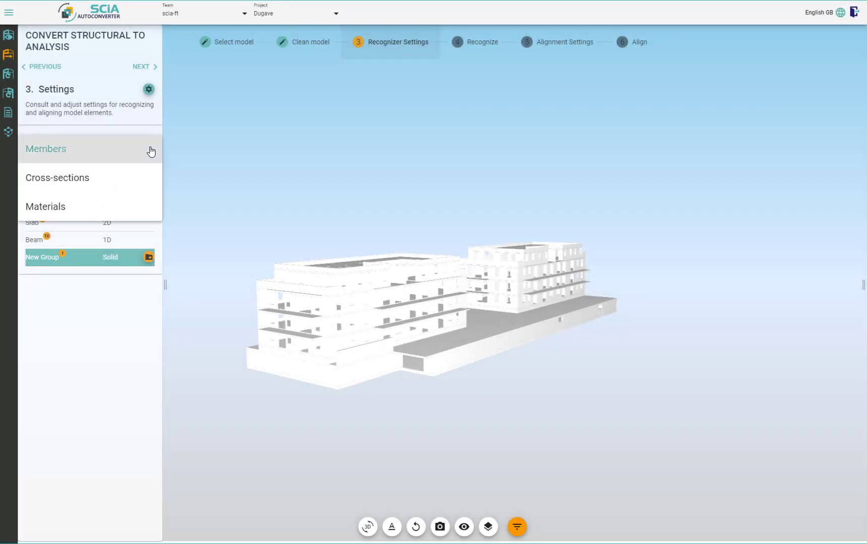
{"action": "left_click", "coordinate": [119, 207]}
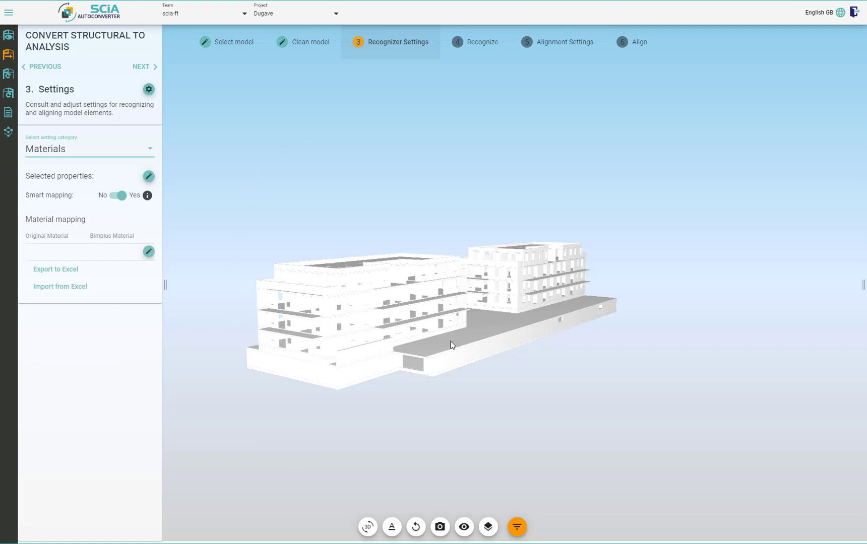
{"action": "left_click", "coordinate": [467, 340]}
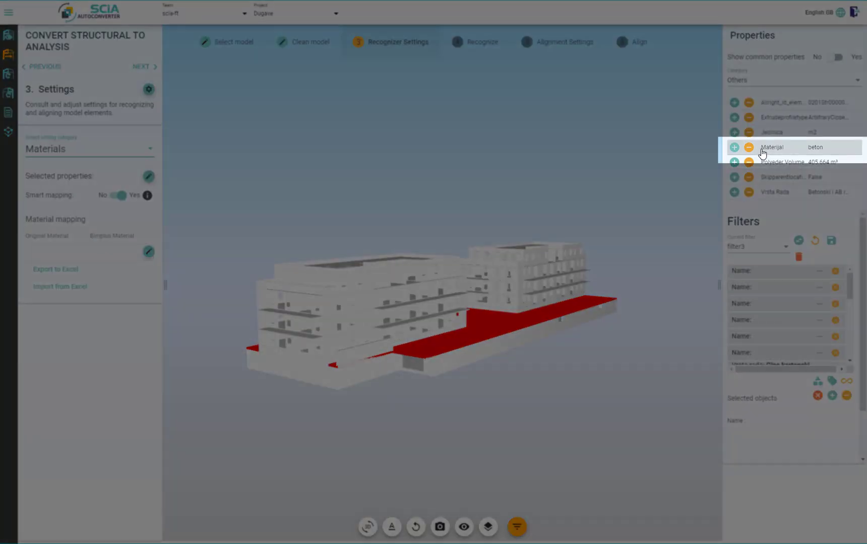
{"action": "left_click_drag", "start_coordinate": [784, 151], "coordinate": [762, 153]}
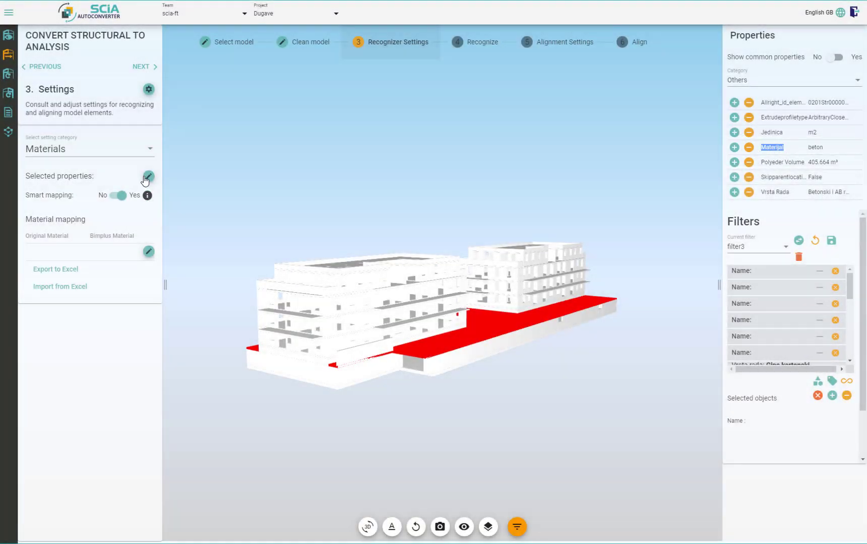
Add Materijal as the selected property for the material mapping
{"action": "left_click", "coordinate": [148, 177]}
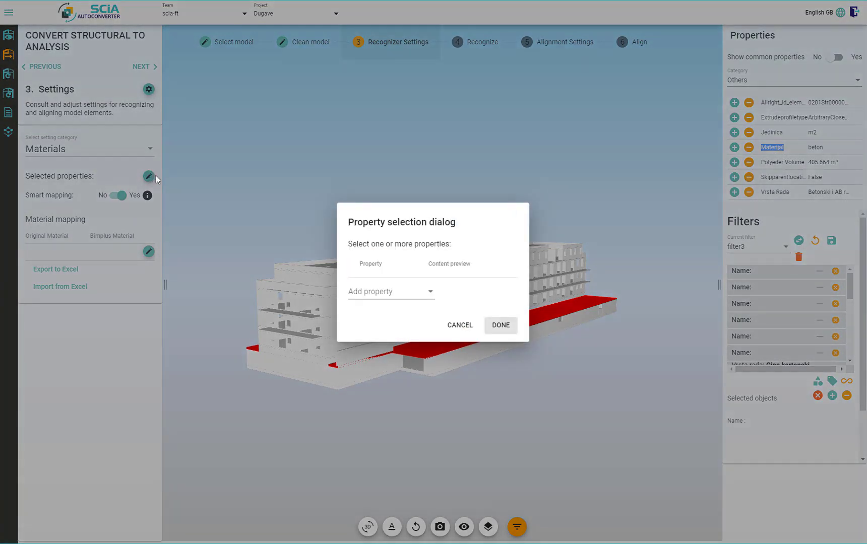
{"action": "left_click", "coordinate": [411, 294]}
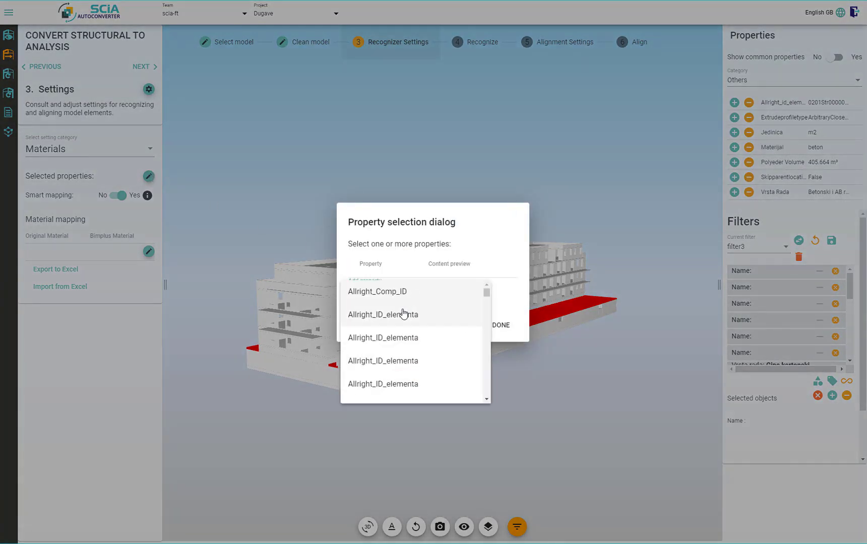
{"action": "scroll", "coordinate": [404, 314], "scroll_direction": "down", "scroll_amount": 5}
{"action": "scroll", "coordinate": [404, 351], "scroll_direction": "down", "scroll_amount": 1}
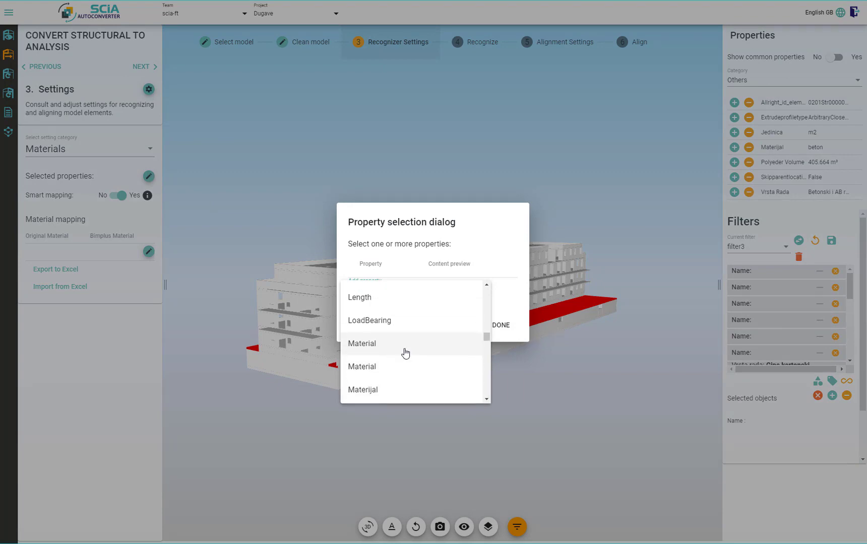
{"action": "left_click", "coordinate": [397, 391]}
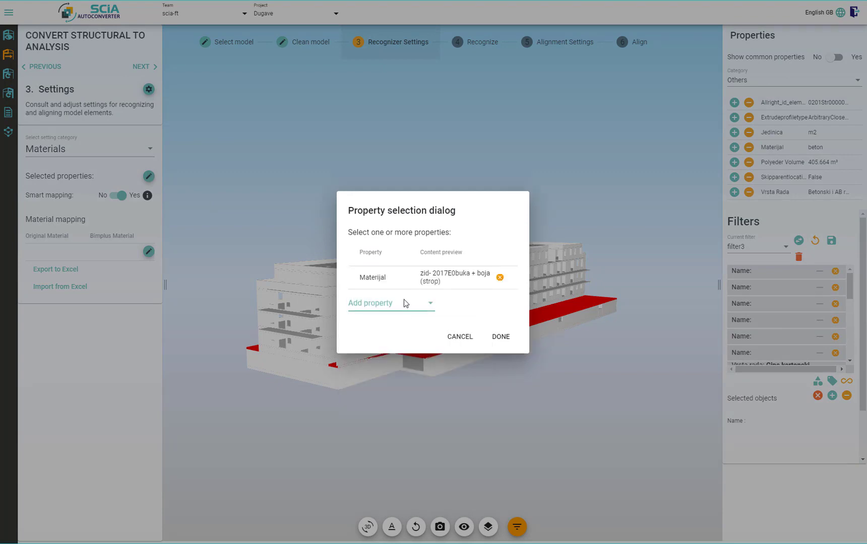
{"action": "left_click", "coordinate": [501, 337]}
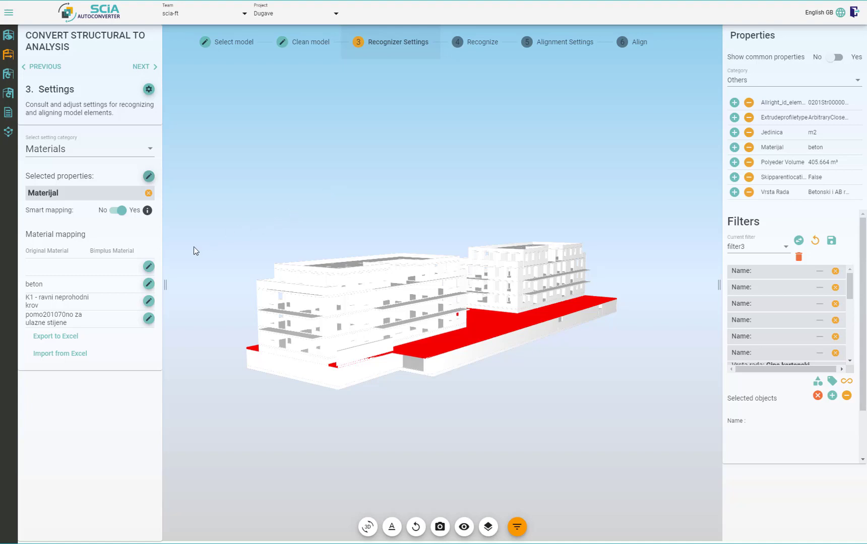
Map the original material beton to the concrete C20/25, filtering the material items by C20
{"action": "left_click", "coordinate": [102, 290]}
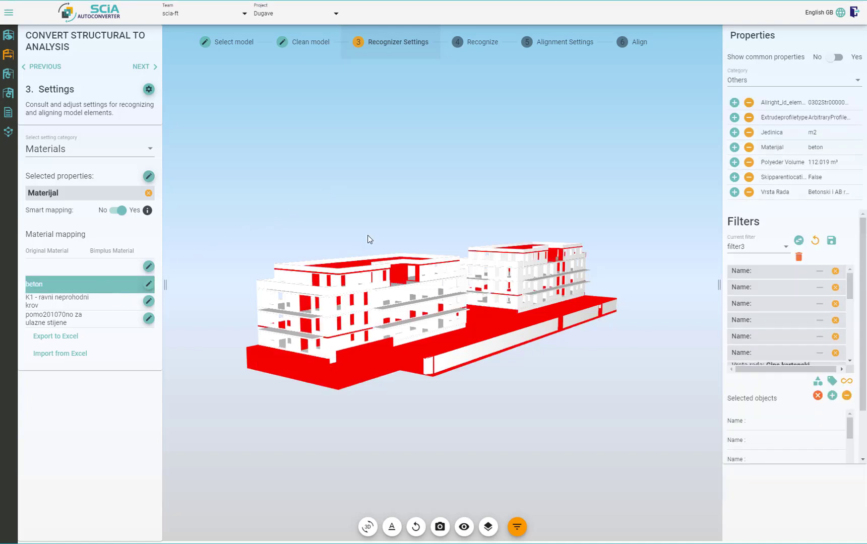
{"action": "mouse_move", "coordinate": [368, 238]}
{"action": "left_mouse_down"}
{"action": "mouse_move", "coordinate": [444, 234]}
{"action": "mouse_move", "coordinate": [422, 248]}
{"action": "mouse_move", "coordinate": [349, 248]}
{"action": "left_mouse_up"}
{"action": "left_click", "coordinate": [149, 284]}
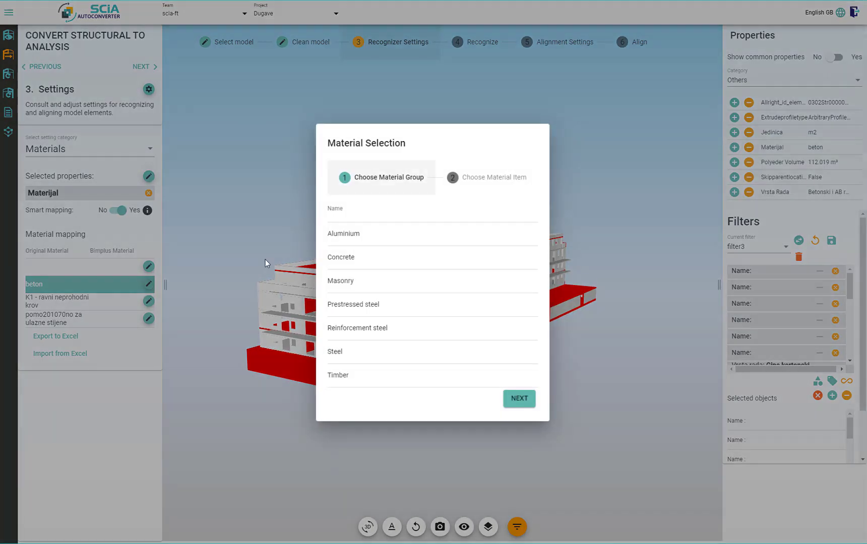
{"action": "left_click", "coordinate": [373, 260]}
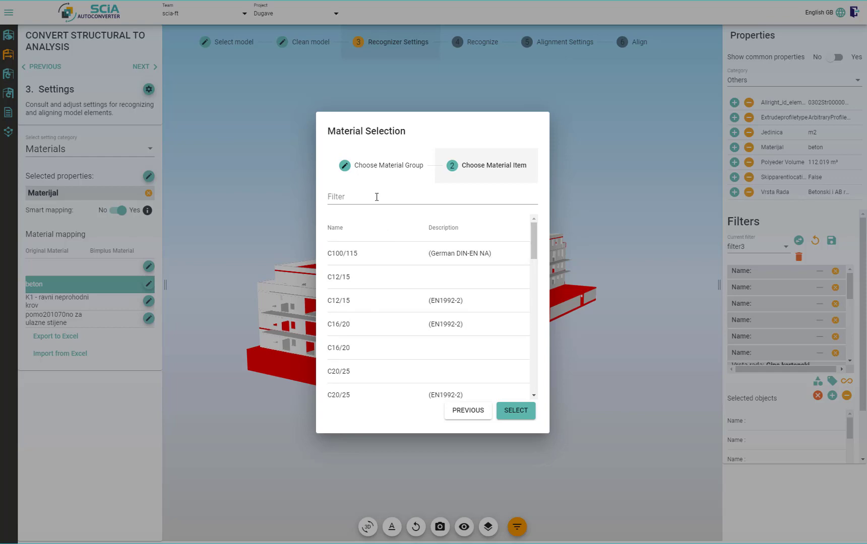
{"action": "left_click", "coordinate": [377, 195]}
{"action": "type", "text": "C20"}
{"action": "double_click", "coordinate": [366, 302]}
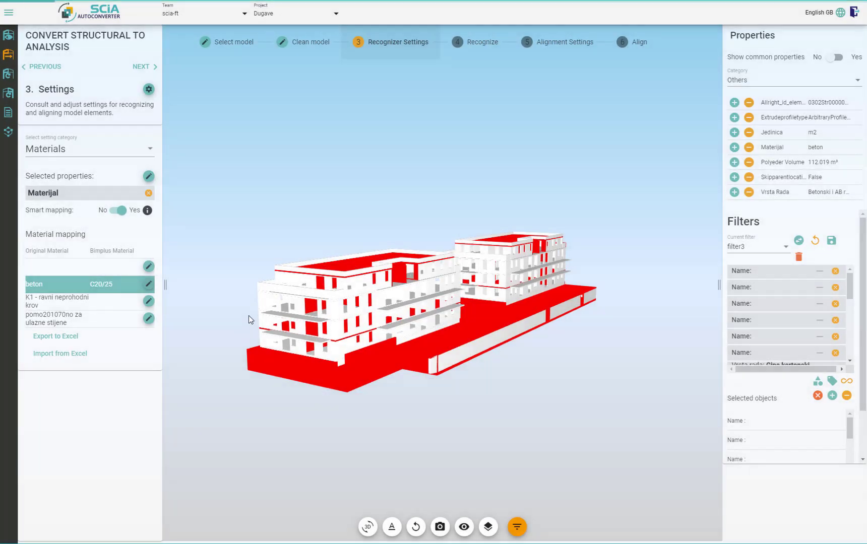
Inspect the roof-edge objects with material K1 - ravni neprohodni krov and exclude them from the model with a filter
{"action": "left_click", "coordinate": [111, 300]}
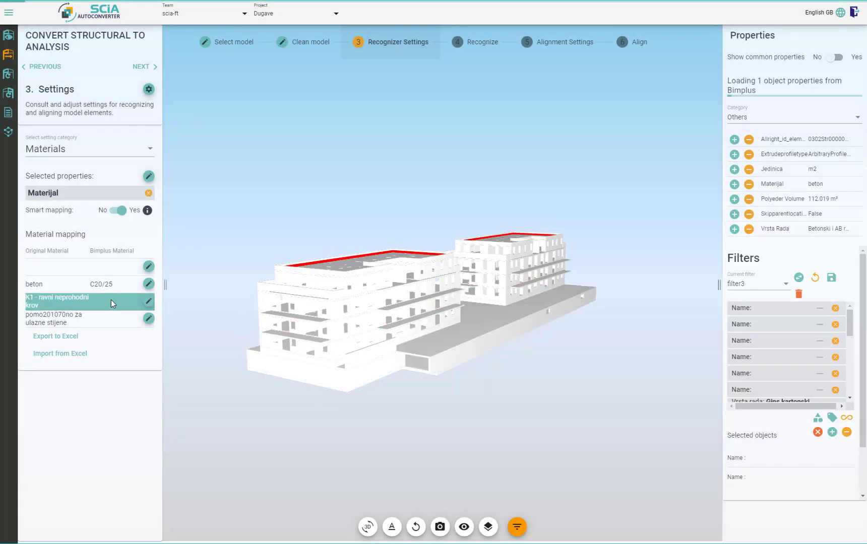
{"action": "left_click_drag", "start_coordinate": [353, 371], "coordinate": [309, 416]}
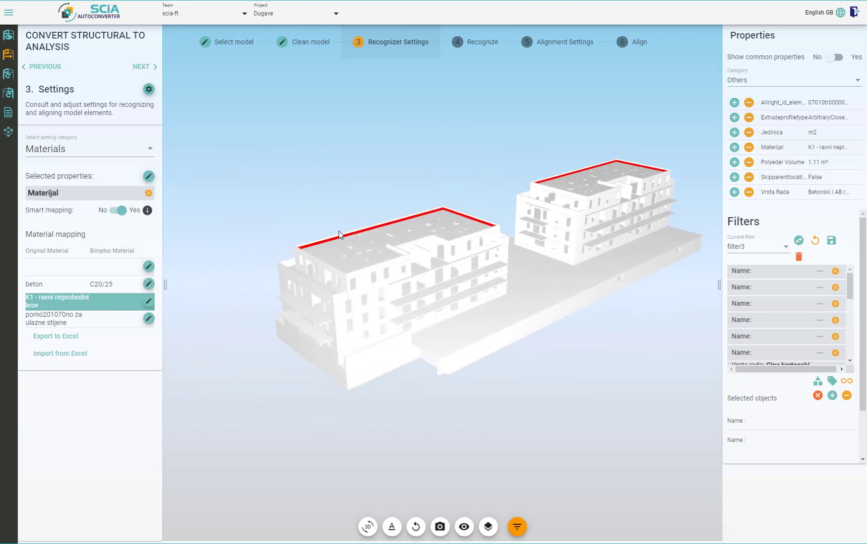
{"action": "scroll", "coordinate": [335, 233], "scroll_direction": "up", "scroll_amount": 5}
{"action": "scroll", "coordinate": [337, 226], "scroll_direction": "down", "scroll_amount": 6}
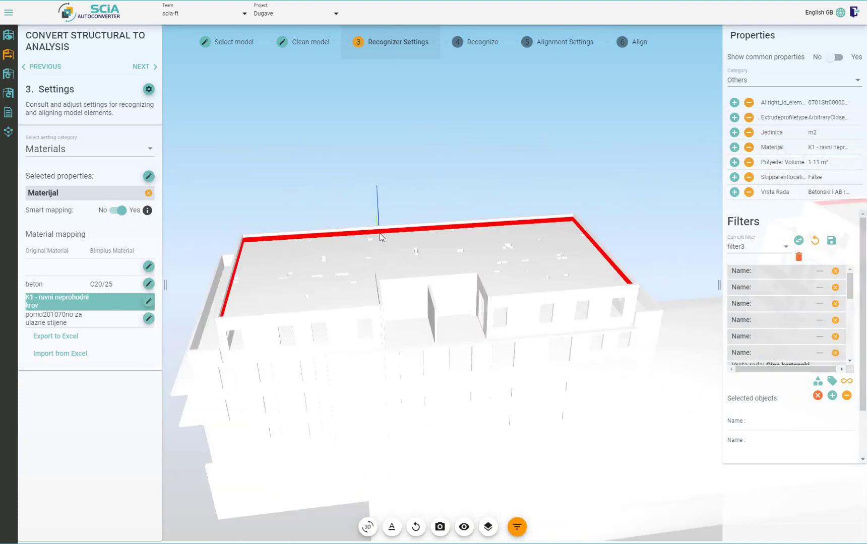
{"action": "middle_click_drag", "start_coordinate": [487, 241], "coordinate": [450, 239]}
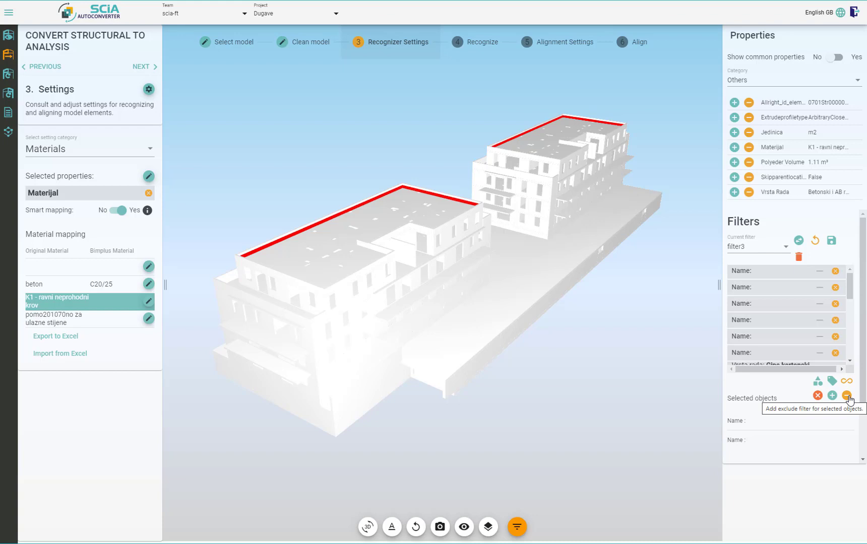
{"action": "left_click", "coordinate": [847, 396]}
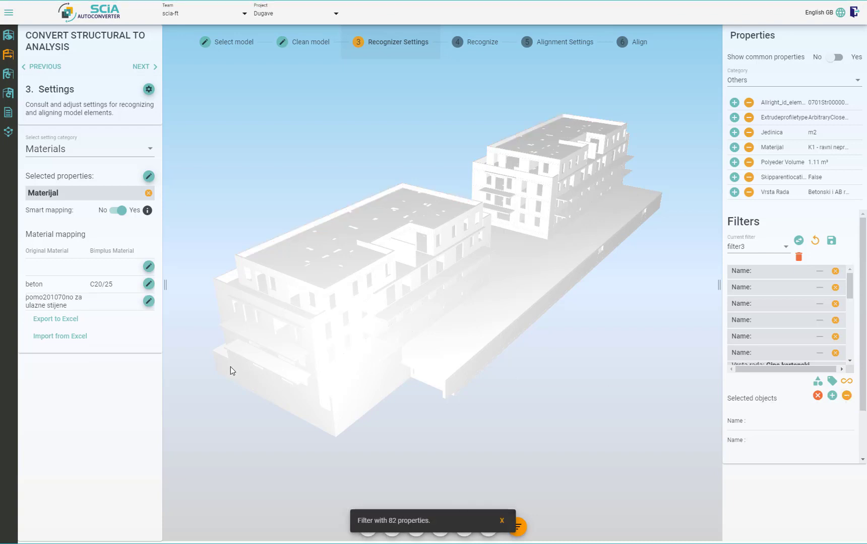
Highlight the objects with the original material pomo201070no za ulazne stijene and examine where they sit in the model
{"action": "left_click", "coordinate": [124, 302]}
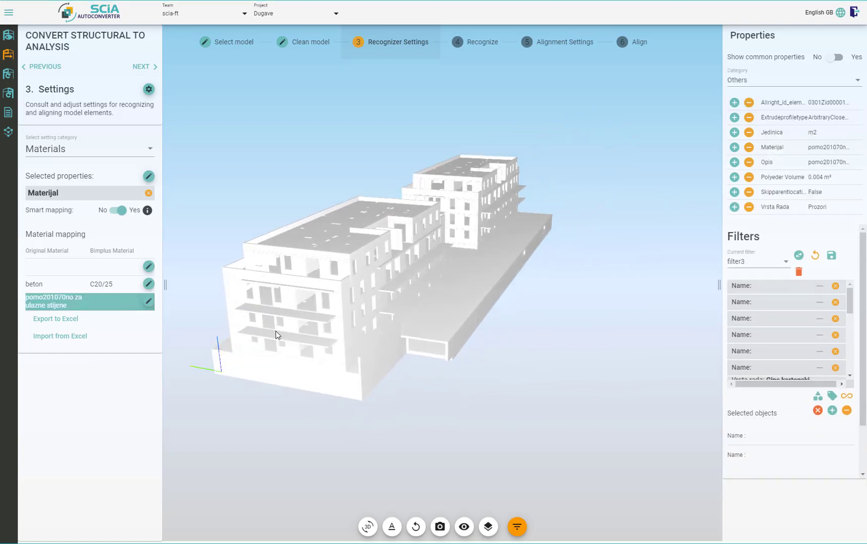
{"action": "left_click_drag", "start_coordinate": [312, 315], "coordinate": [243, 326]}
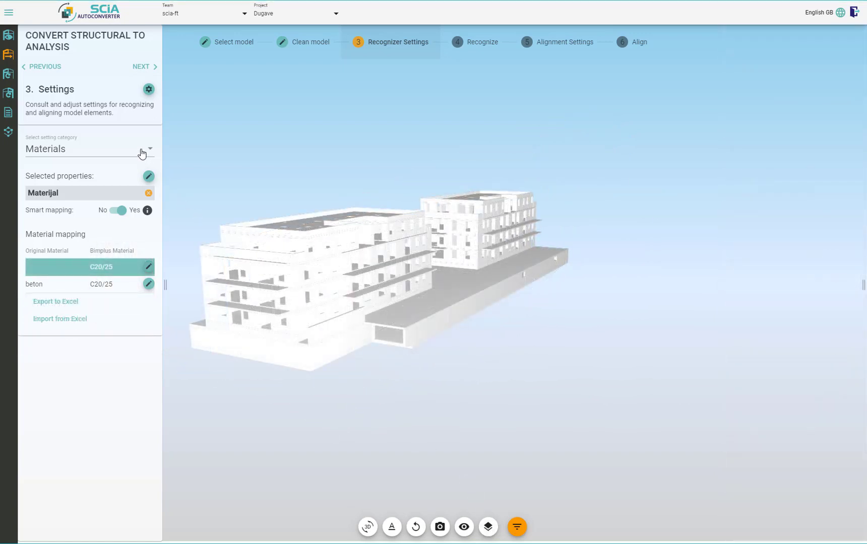
Switch the setting category to Cross-sections and check which property of the steel tower's upper corner column holds its section
{"action": "left_click", "coordinate": [141, 152]}
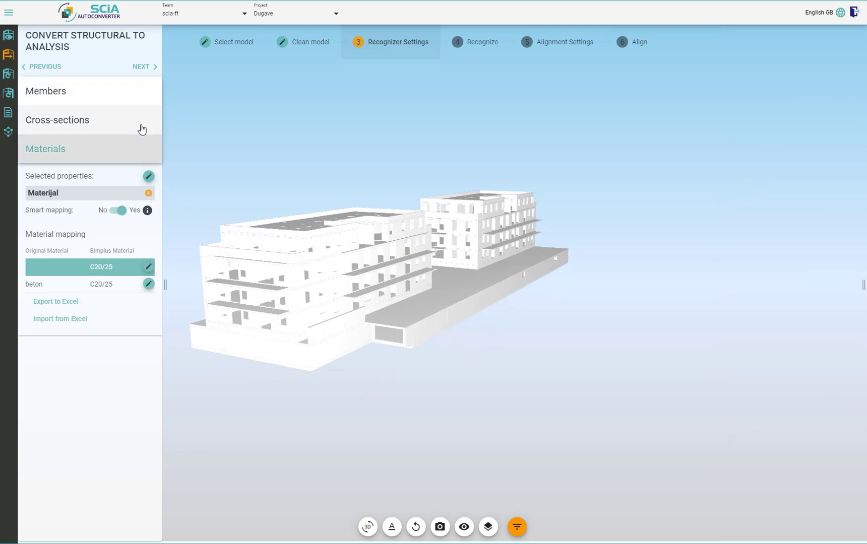
{"action": "left_click", "coordinate": [142, 130]}
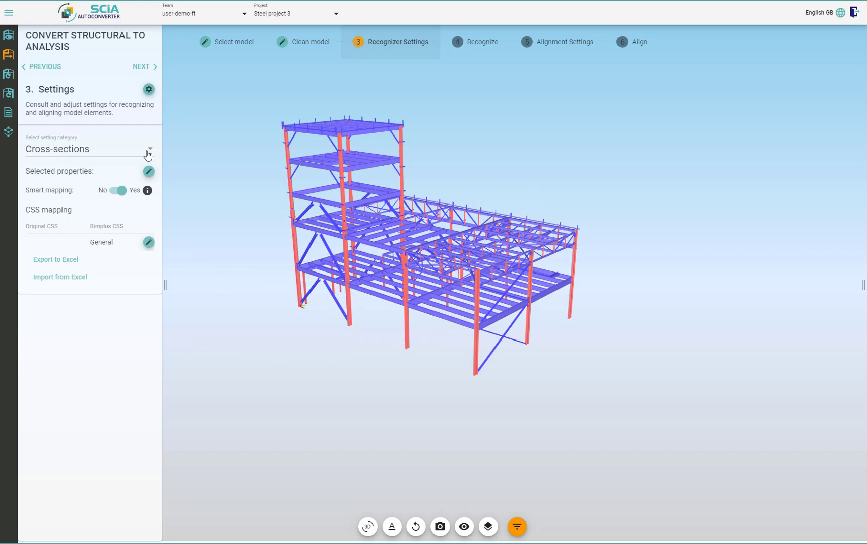
{"action": "left_click", "coordinate": [147, 154]}
{"action": "left_click", "coordinate": [148, 154]}
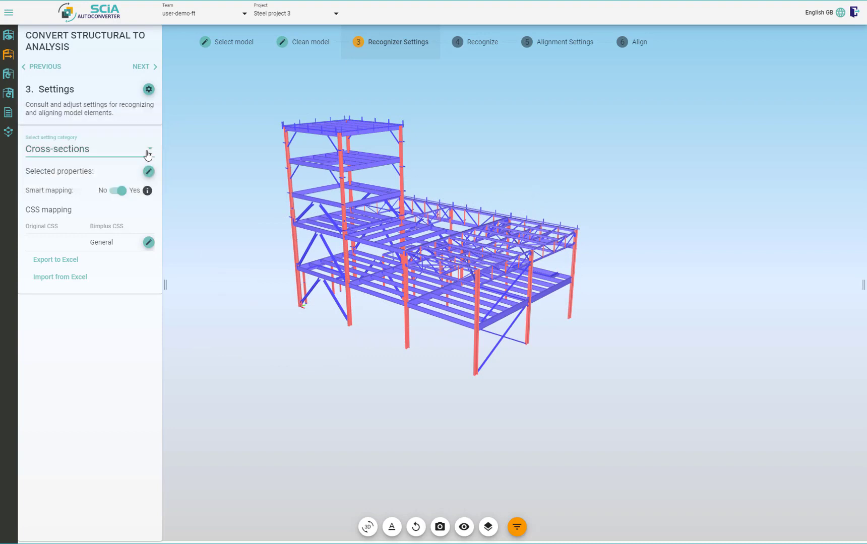
{"action": "left_click", "coordinate": [289, 156]}
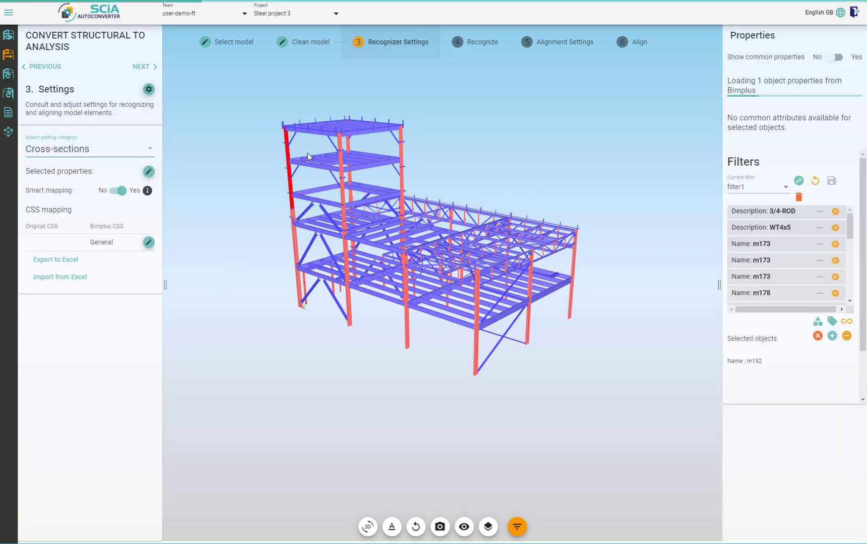
{"action": "left_click", "coordinate": [768, 85]}
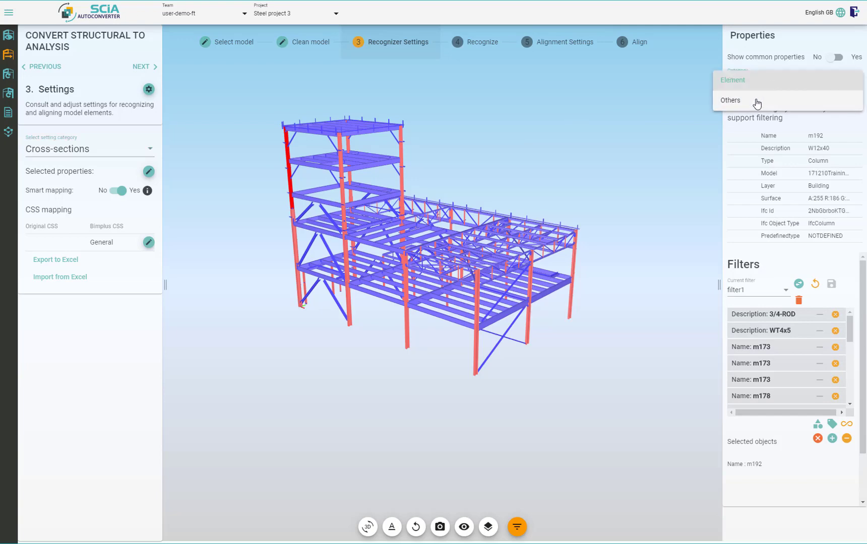
{"action": "left_click", "coordinate": [771, 101]}
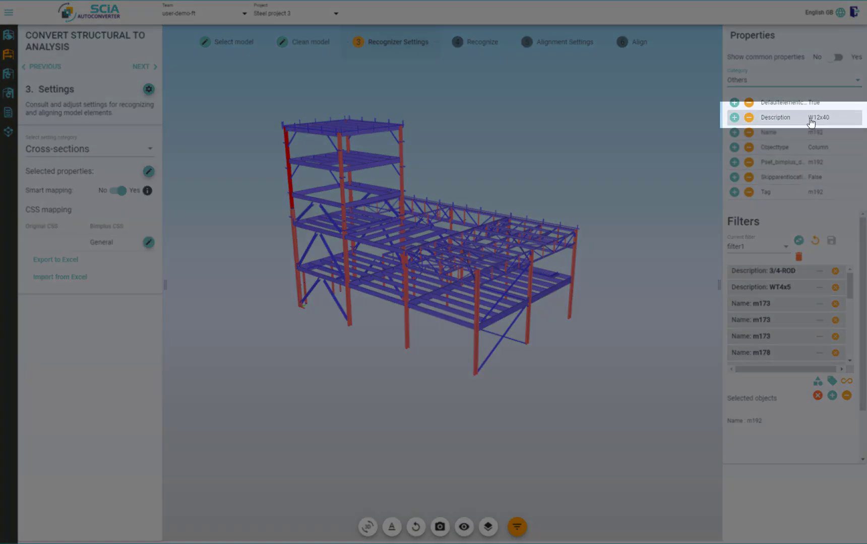
{"action": "left_click_drag", "start_coordinate": [808, 119], "coordinate": [839, 121]}
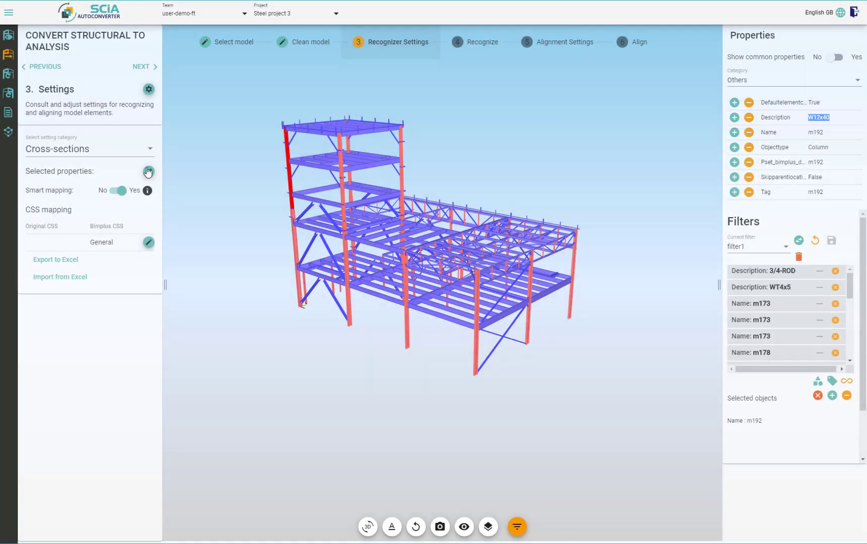
Add Description as the selected property for the cross-section mapping
{"action": "left_click", "coordinate": [148, 171]}
{"action": "left_click", "coordinate": [387, 291]}
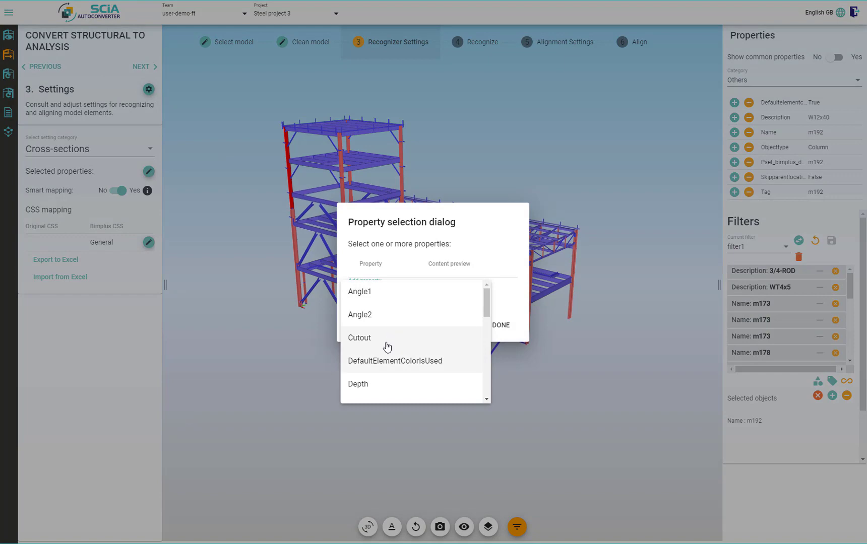
{"action": "scroll", "coordinate": [388, 356], "scroll_direction": "down", "scroll_amount": 2}
{"action": "left_click", "coordinate": [390, 337]}
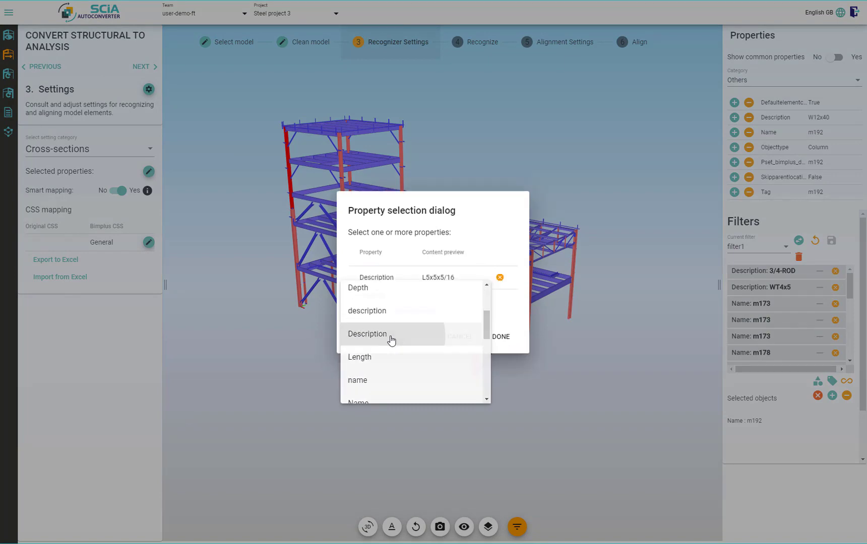
{"action": "left_click", "coordinate": [500, 336]}
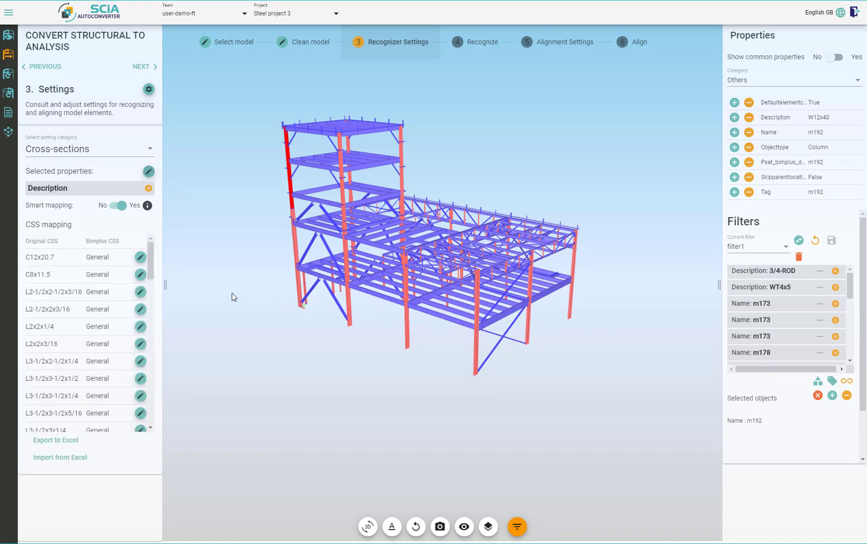
Start mapping the original cross-section W12x14 with smart mapping on, choosing the Manufactured - rolled type
{"action": "left_click_drag", "start_coordinate": [152, 270], "coordinate": [171, 373]}
{"action": "scroll", "coordinate": [54, 322], "scroll_direction": "up", "scroll_amount": 1}
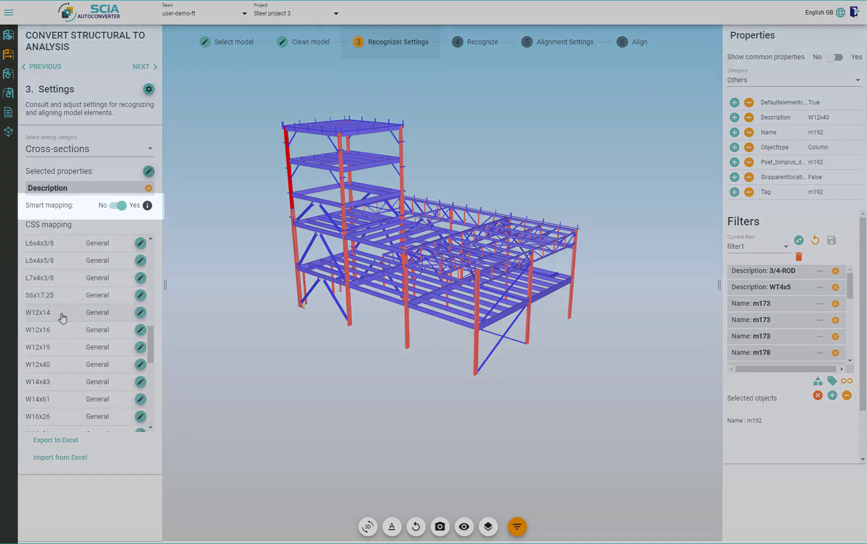
{"action": "left_click", "coordinate": [62, 313]}
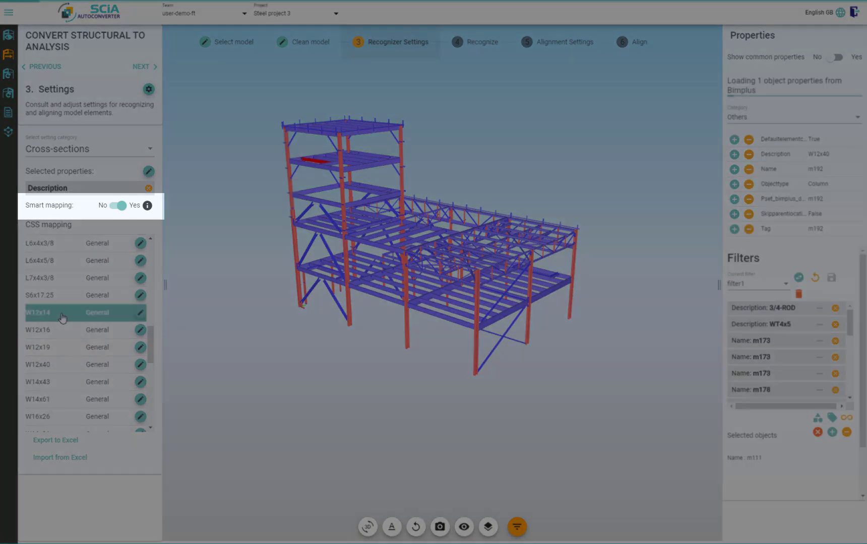
{"action": "left_click", "coordinate": [120, 206]}
{"action": "left_click", "coordinate": [120, 206]}
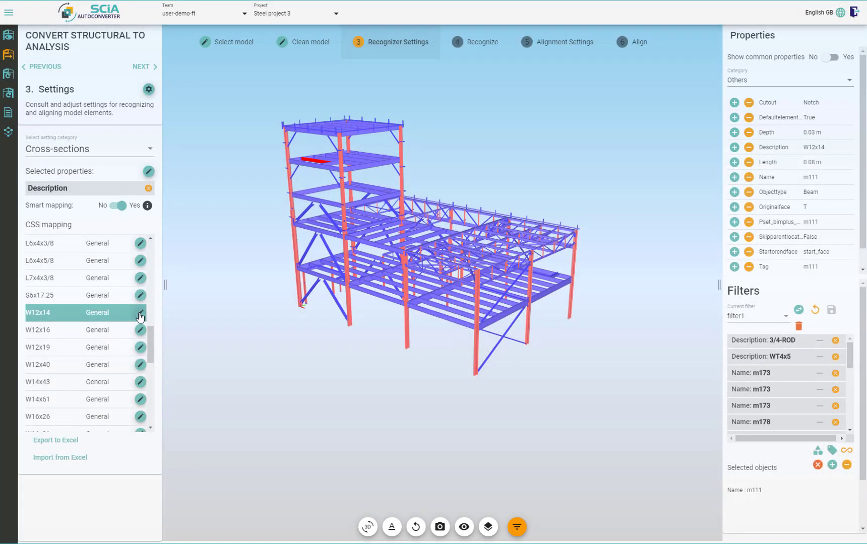
{"action": "left_click", "coordinate": [140, 314]}
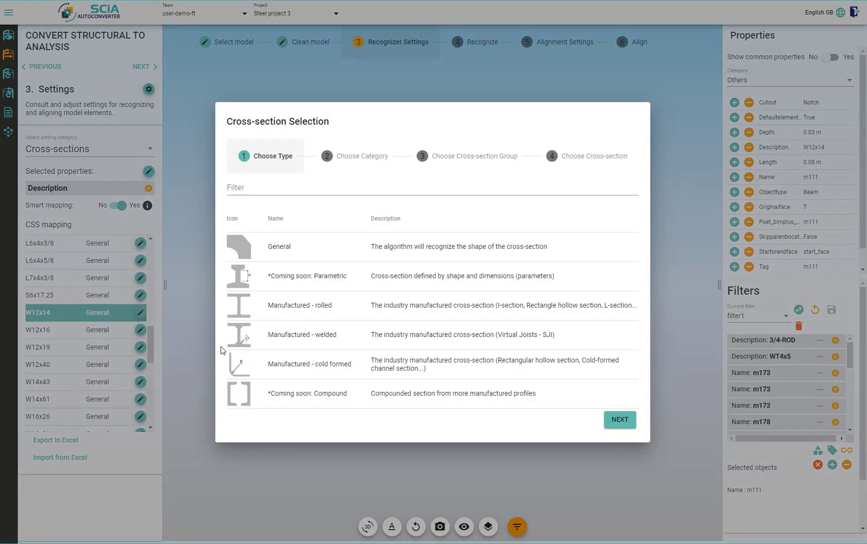
{"action": "left_click", "coordinate": [296, 305]}
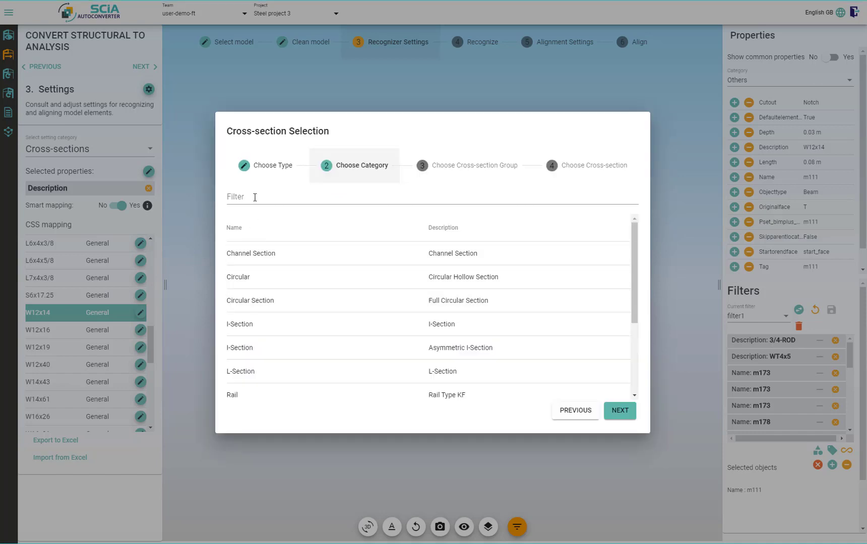
Choose the I-Section category and the W(Imp) cross-section group, filtering the lists by I-se and W
{"action": "left_click", "coordinate": [255, 197]}
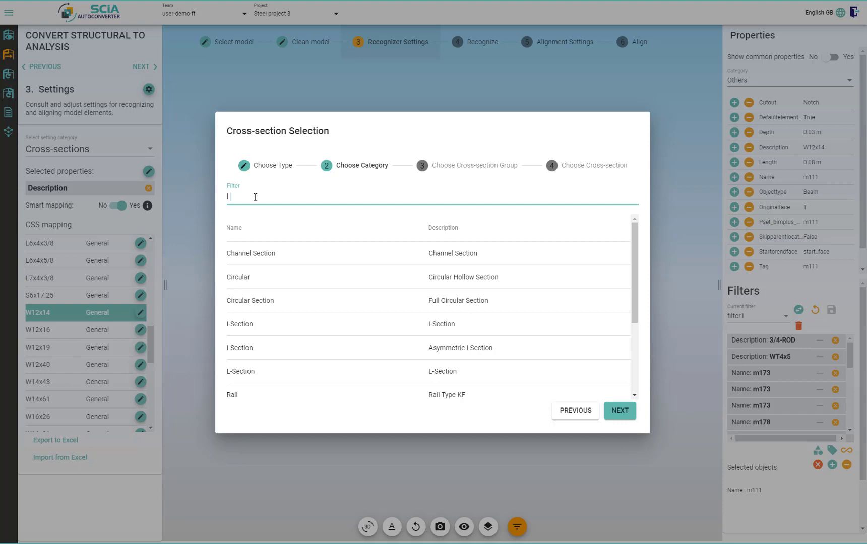
{"action": "type", "text": "I-se"}
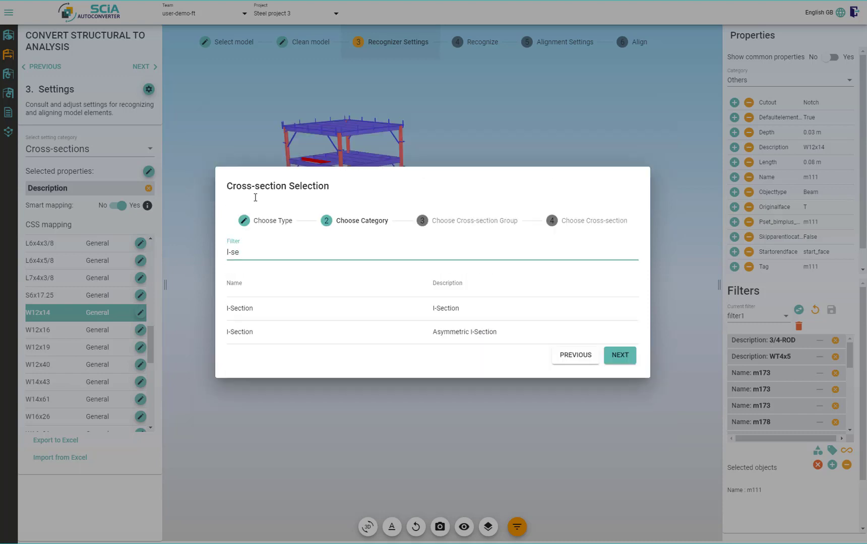
{"action": "left_click", "coordinate": [300, 308]}
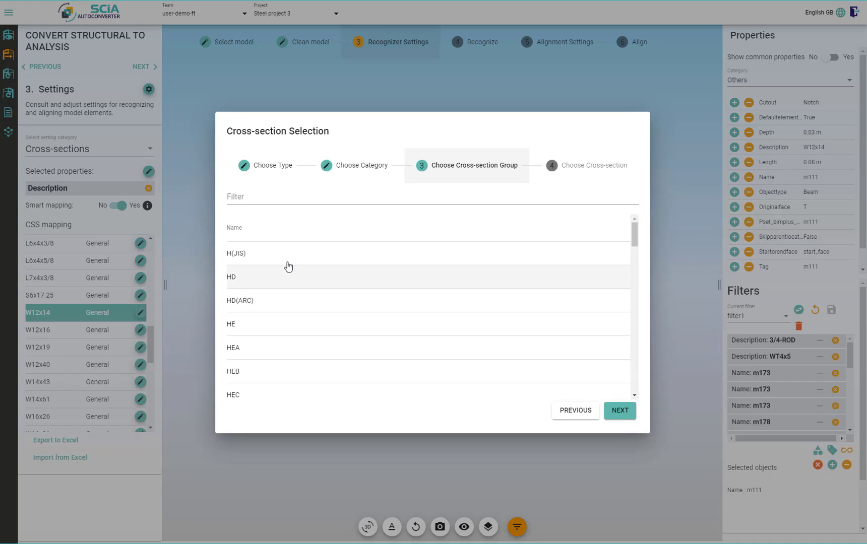
{"action": "left_click", "coordinate": [278, 198]}
{"action": "type", "text": "W"}
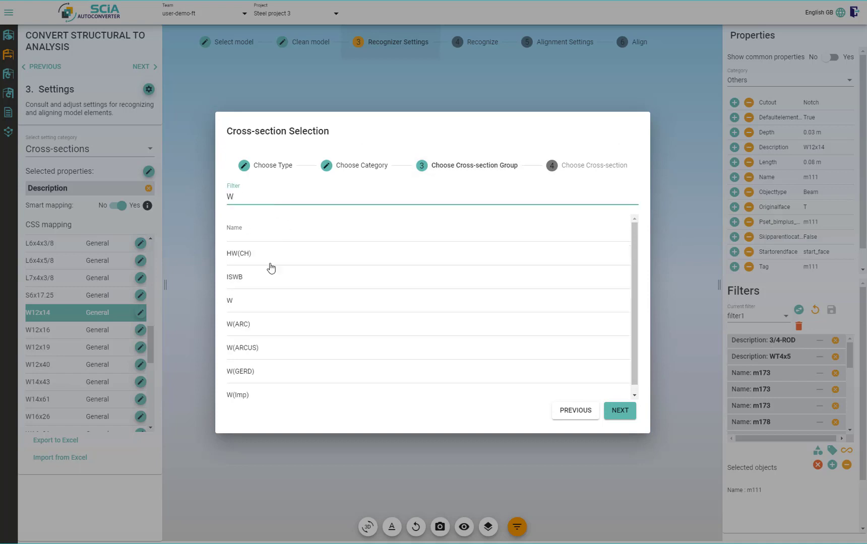
{"action": "left_click", "coordinate": [262, 395]}
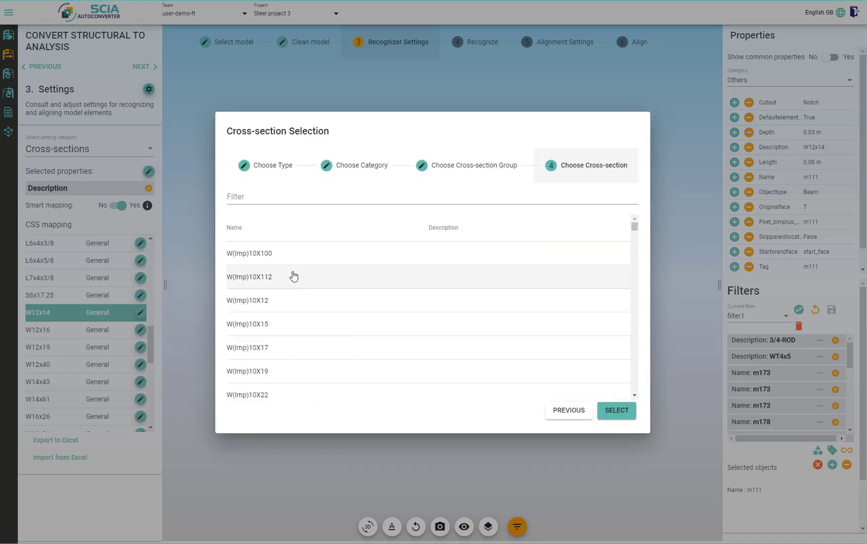
Assign W(Imp)12X14 to W12x14, filtering the cross-sections by 12x14, and review the mapped list
{"action": "left_click", "coordinate": [268, 197]}
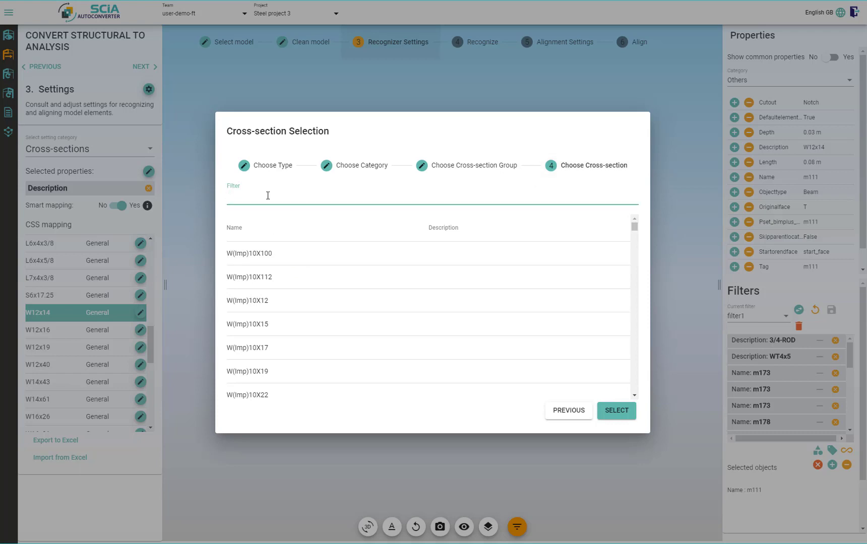
{"action": "type", "text": "12x14"}
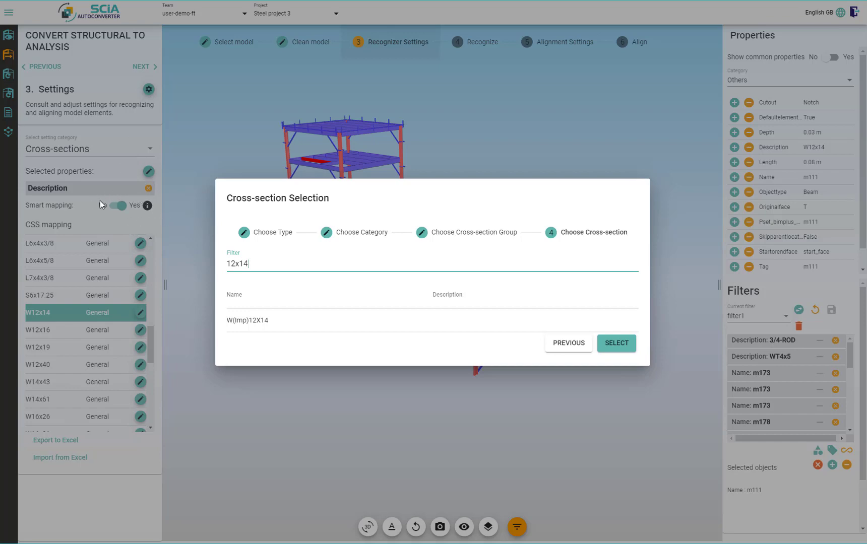
{"action": "left_click", "coordinate": [609, 344]}
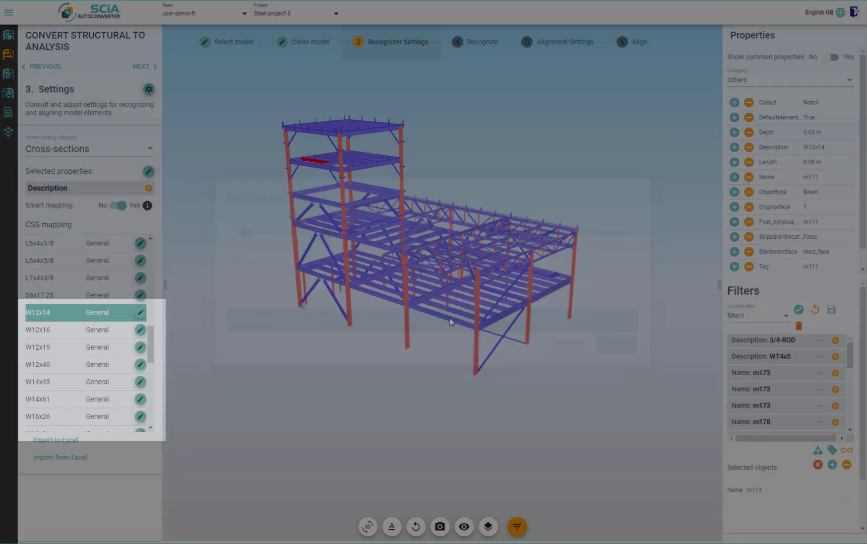
{"action": "scroll", "coordinate": [101, 377], "scroll_direction": "down", "scroll_amount": 5}
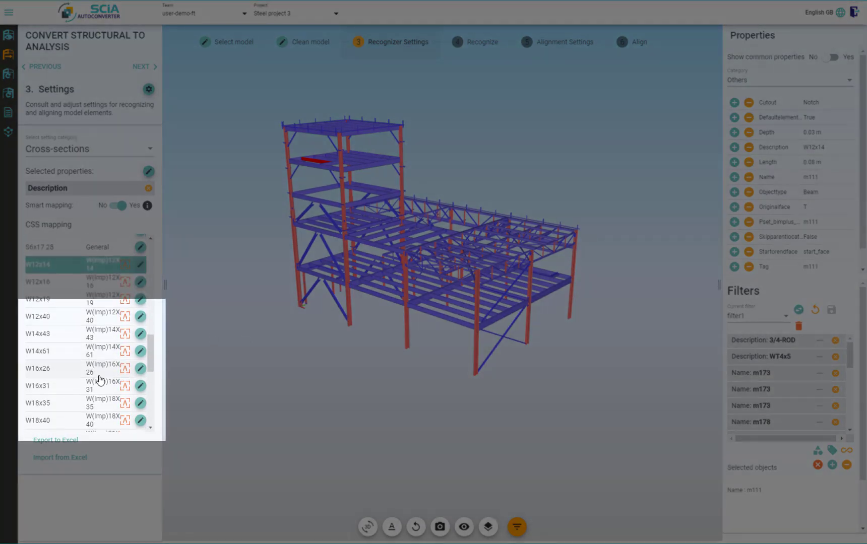
{"action": "scroll", "coordinate": [101, 379], "scroll_direction": "up", "scroll_amount": 5}
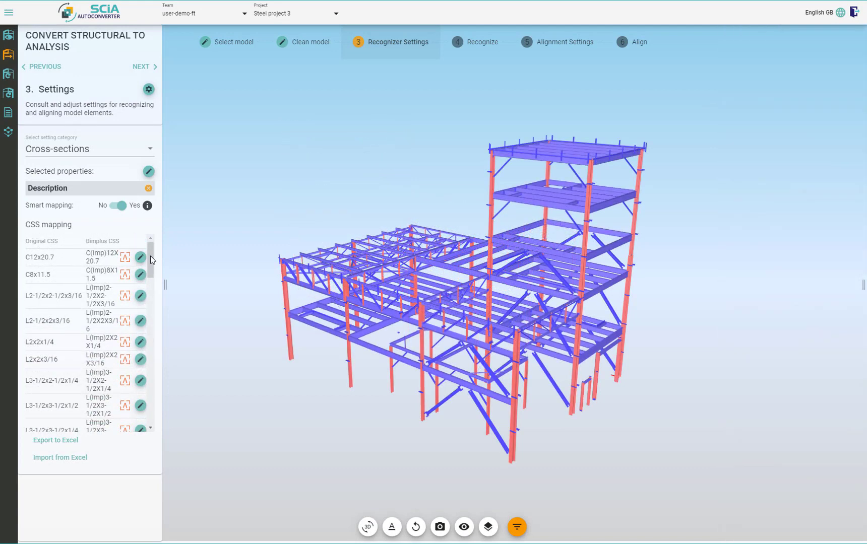
{"action": "mouse_move", "coordinate": [151, 260]}
{"action": "left_mouse_down"}
{"action": "mouse_move", "coordinate": [158, 290]}
{"action": "mouse_move", "coordinate": [158, 242]}
{"action": "left_mouse_up"}
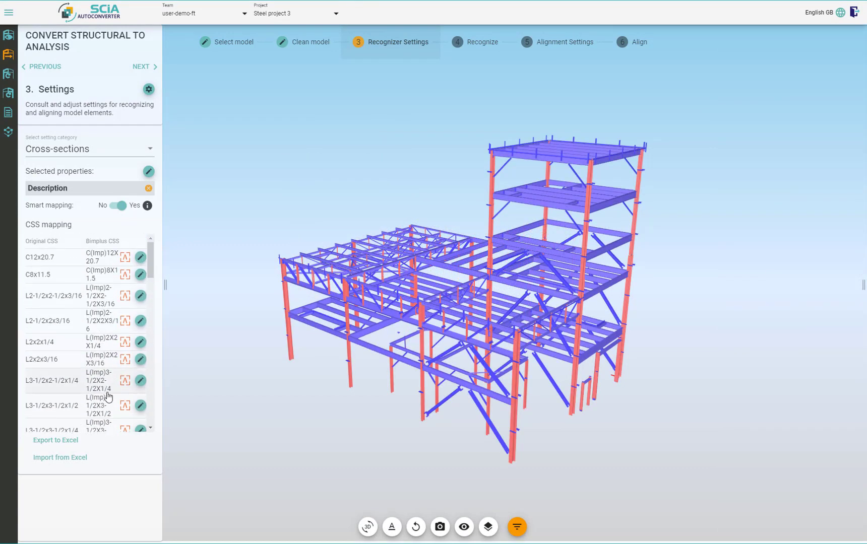
Export the cross-section mapping to the Excel file Cross-Section Settings.xlsx
{"action": "left_click", "coordinate": [74, 439]}
{"action": "key", "text": "Return"}
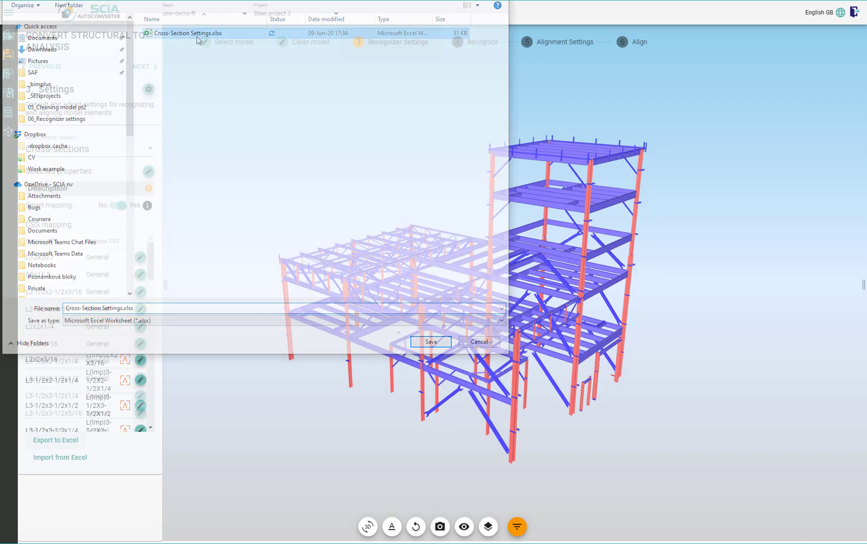
{"action": "scroll", "coordinate": [95, 299], "scroll_direction": "down", "scroll_amount": 3}
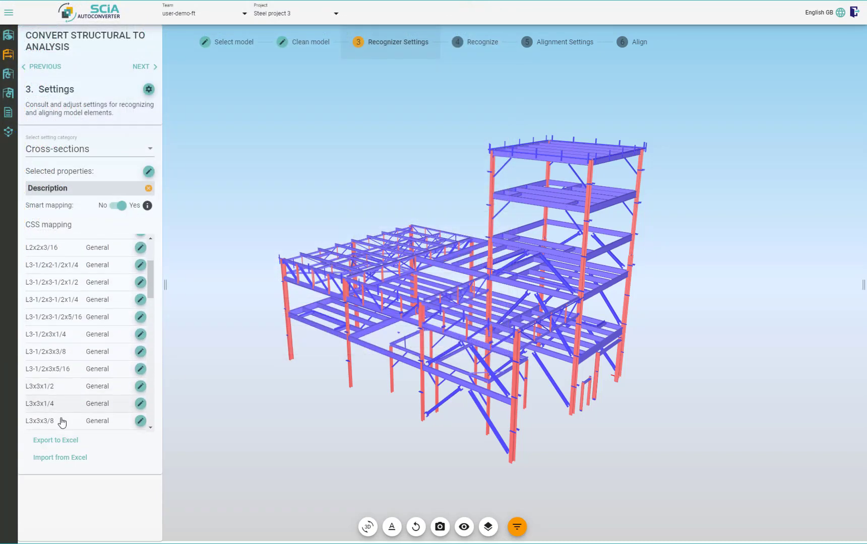
Import the cross-section mapping from Cross-Section Settings.xlsx and look through the mapped list
{"action": "left_click", "coordinate": [78, 458]}
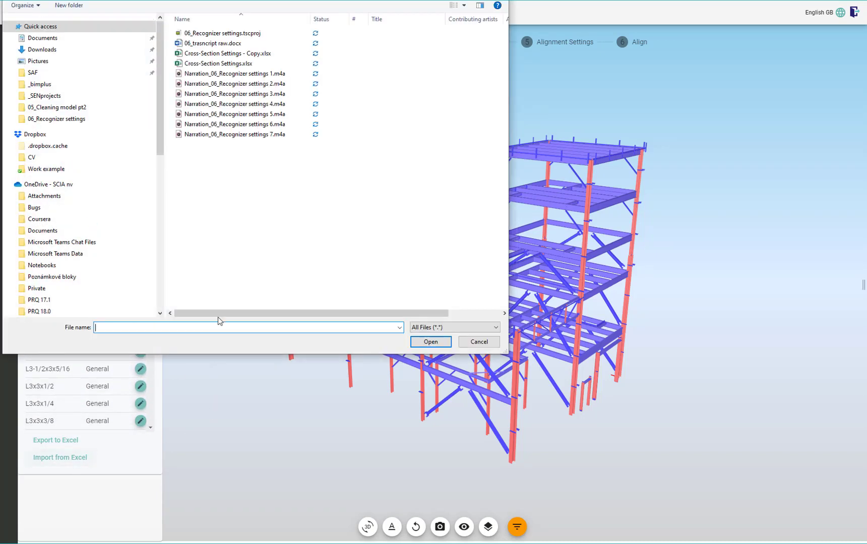
{"action": "double_click", "coordinate": [229, 66]}
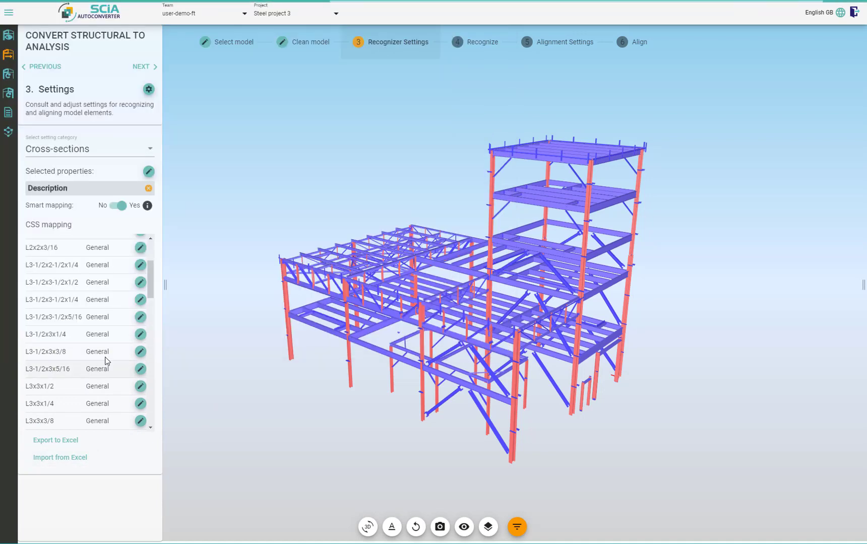
{"action": "scroll", "coordinate": [108, 284], "scroll_direction": "down", "scroll_amount": 6}
{"action": "scroll", "coordinate": [104, 294], "scroll_direction": "up", "scroll_amount": 6}
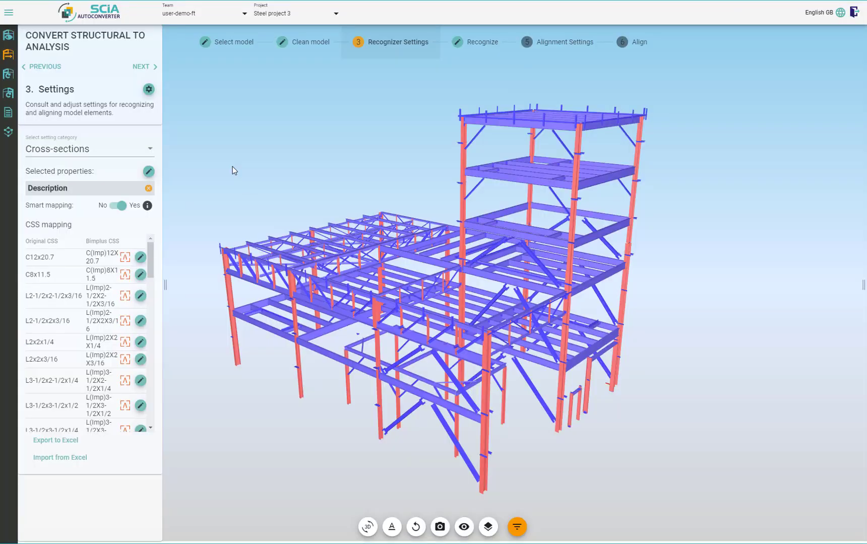
Open the general recognize settings and read the explanation of parallel member detection for 1D members
{"action": "left_click", "coordinate": [149, 89]}
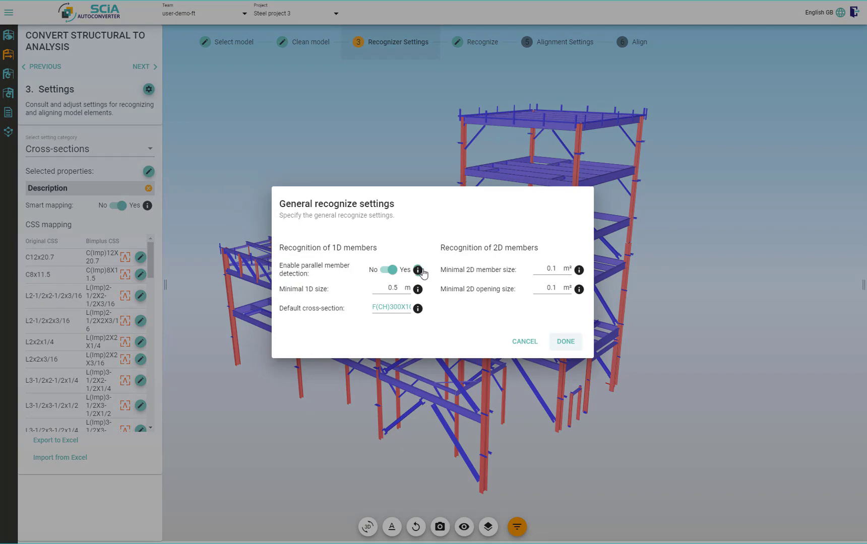
{"action": "left_click", "coordinate": [418, 270]}
{"action": "scroll", "coordinate": [422, 269], "scroll_direction": "down", "scroll_amount": 1}
{"action": "scroll", "coordinate": [423, 269], "scroll_direction": "up", "scroll_amount": 1}
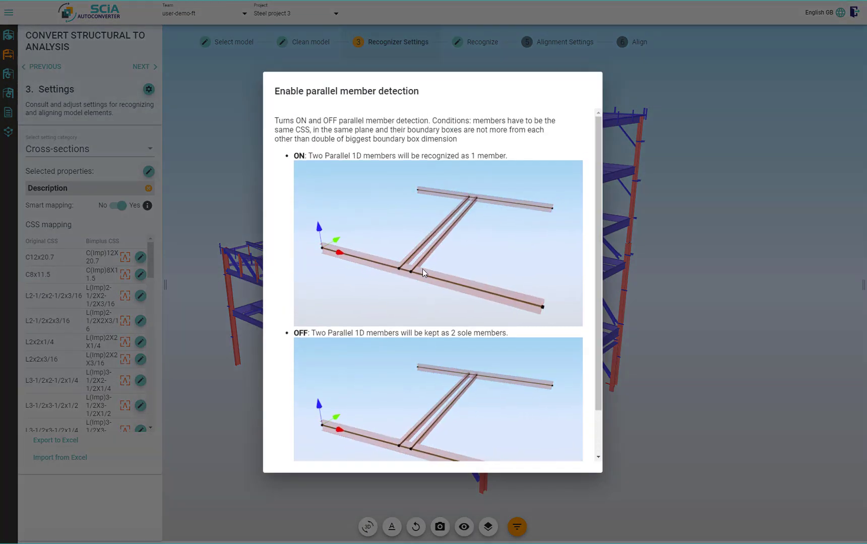
{"action": "left_click", "coordinate": [248, 269]}
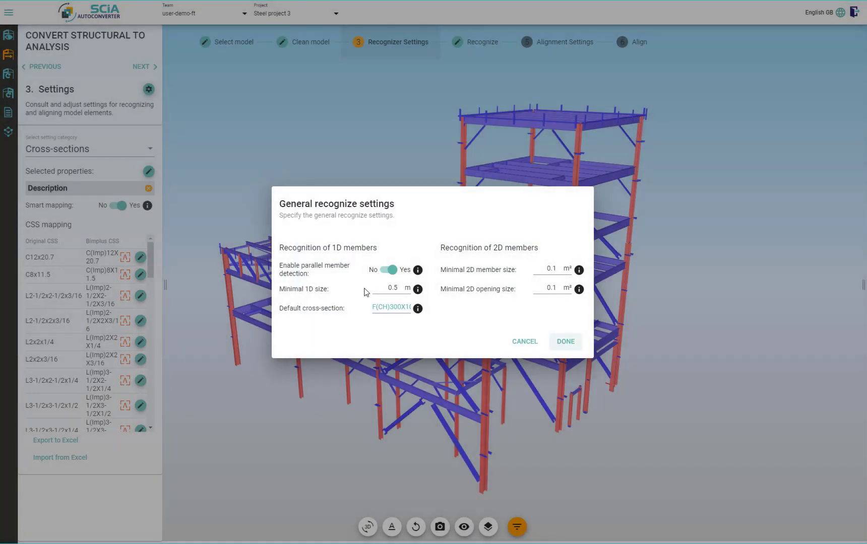
Set the minimal 1D size for recognition to 0.8 m and accept the general recognize settings
{"action": "left_click_drag", "start_coordinate": [387, 288], "coordinate": [397, 288]}
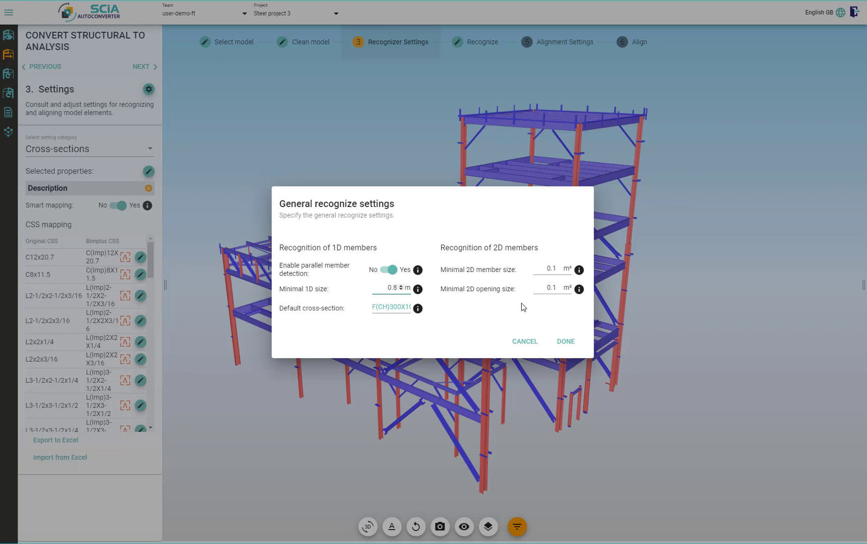
{"action": "left_click", "coordinate": [566, 342]}
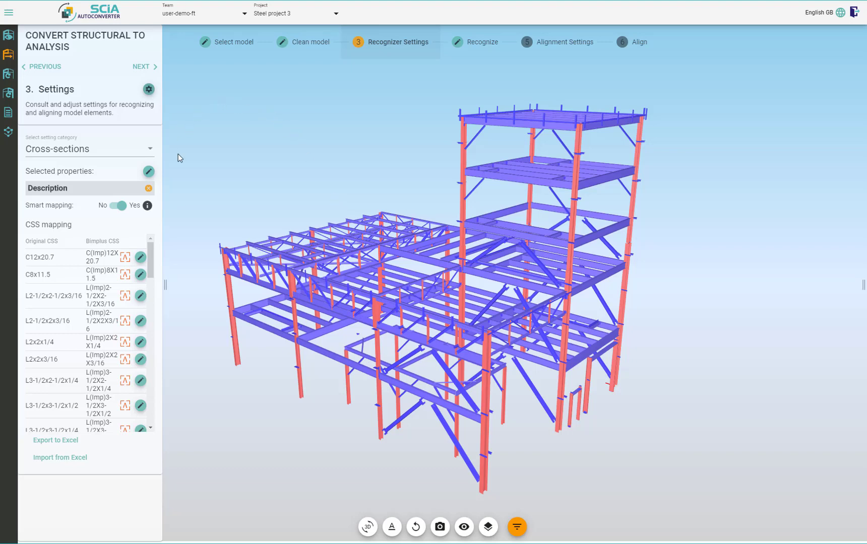
Recognize the structural elements of 171210TrainingStructure_brep and apply the settings that delete the small 1D members and unrecognized cross-sections marked for deletion
{"action": "left_click", "coordinate": [138, 66]}
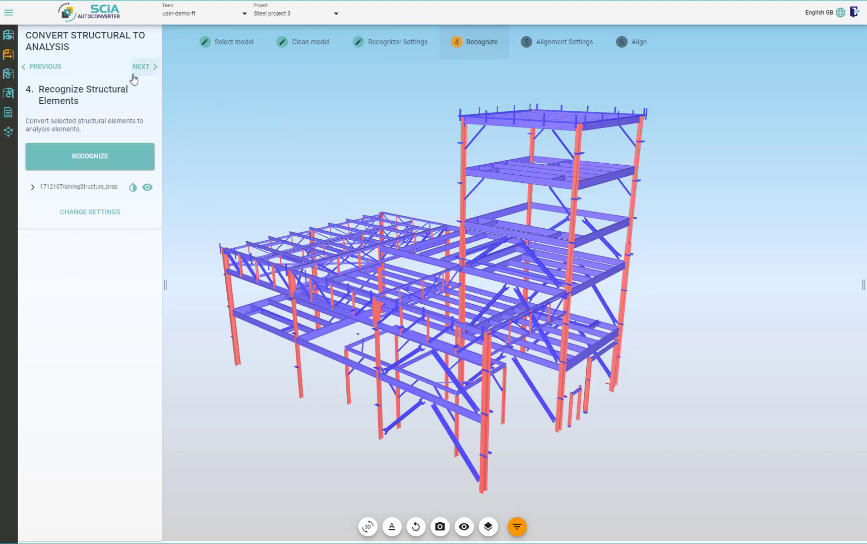
{"action": "left_click", "coordinate": [111, 167]}
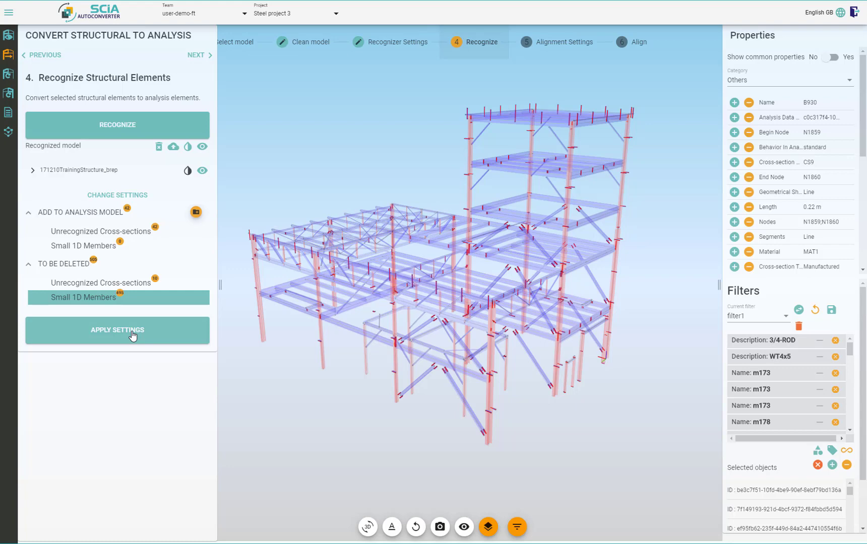
{"action": "left_click", "coordinate": [132, 333]}
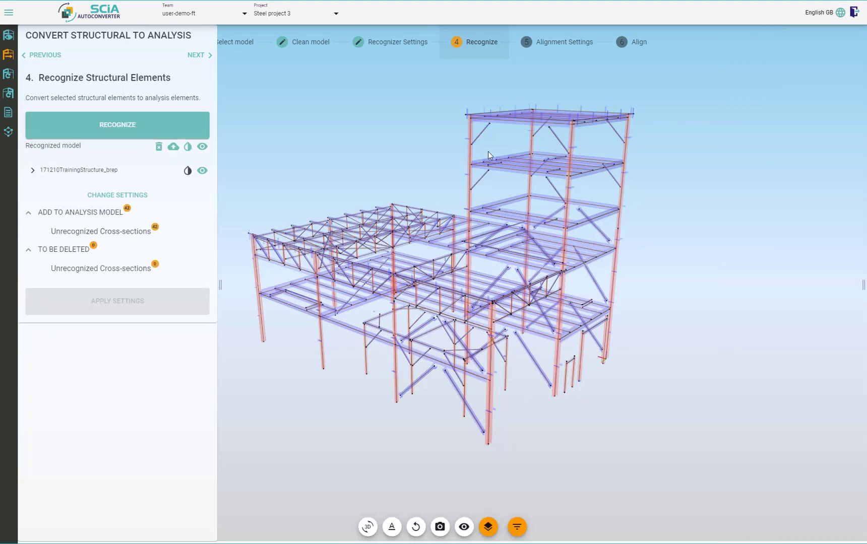
{"action": "scroll", "coordinate": [476, 115], "scroll_direction": "up", "scroll_amount": 8}
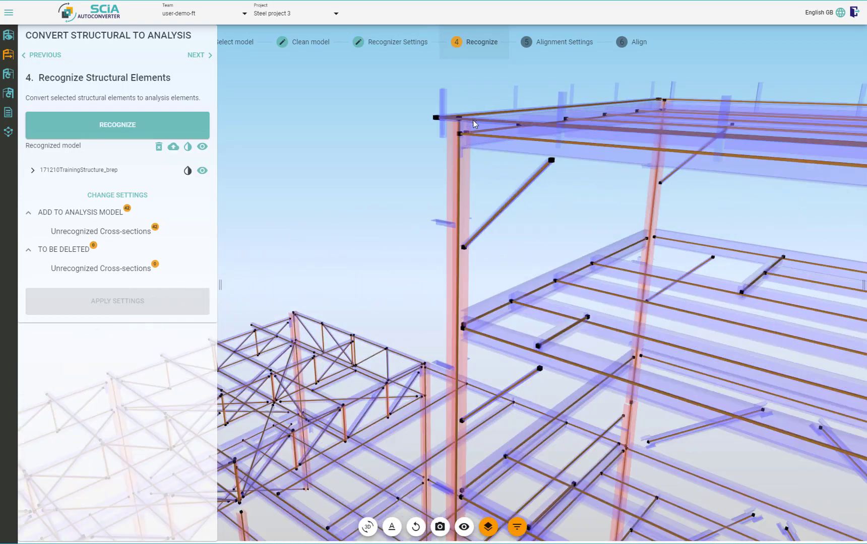
{"action": "scroll", "coordinate": [512, 147], "scroll_direction": "down", "scroll_amount": 8}
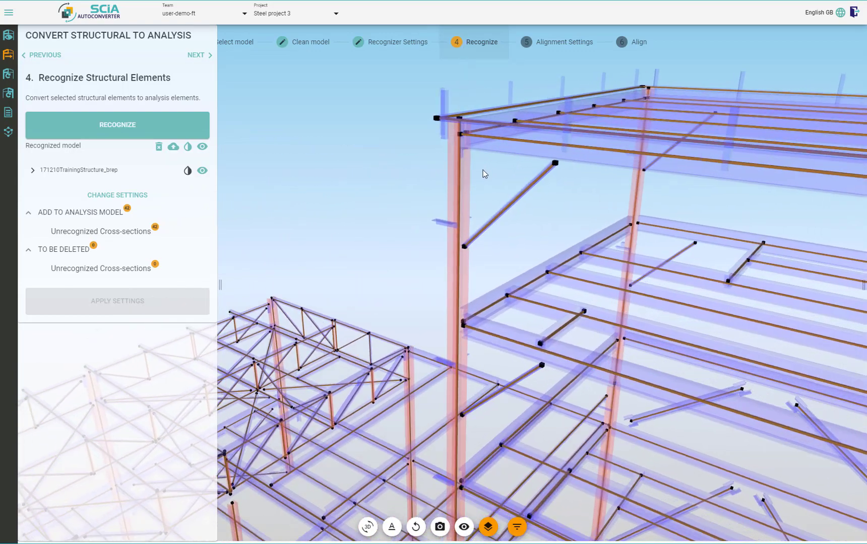